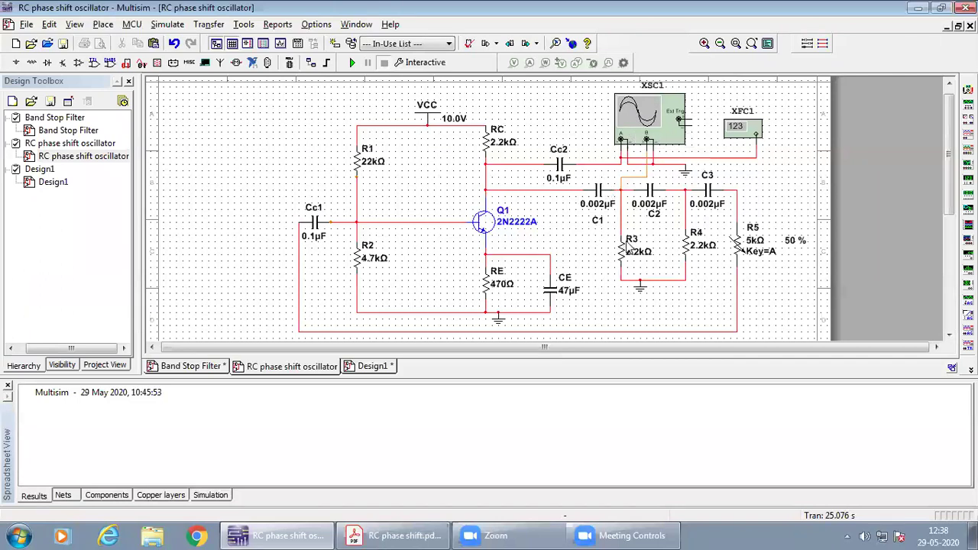
# Run the RC phase shift oscillator simulation, open oscilloscope XSC1's display and move it clear of the instruments on the schematic.
pyautogui.moveTo(733, 258)
pyautogui.click(686, 173)
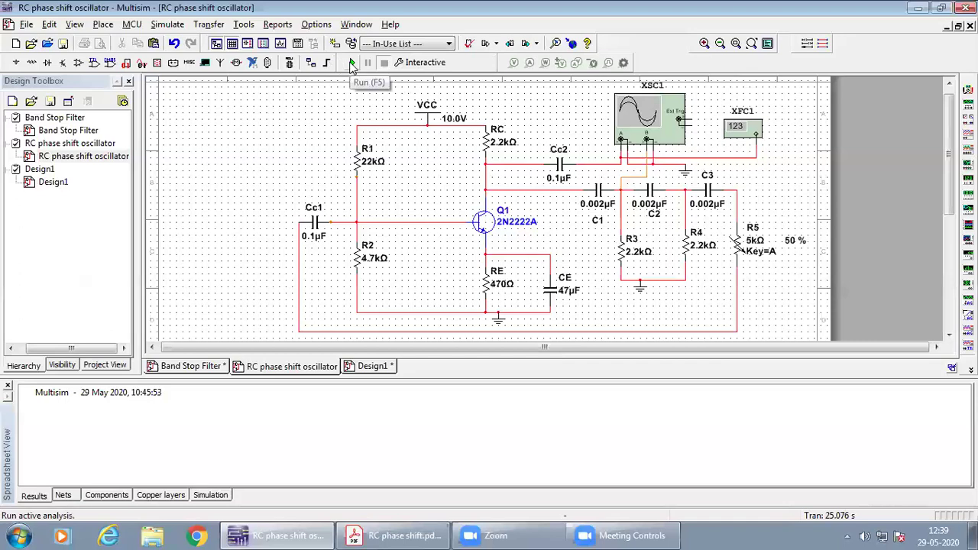
pyautogui.click(351, 63)
pyautogui.doubleClick(651, 115)
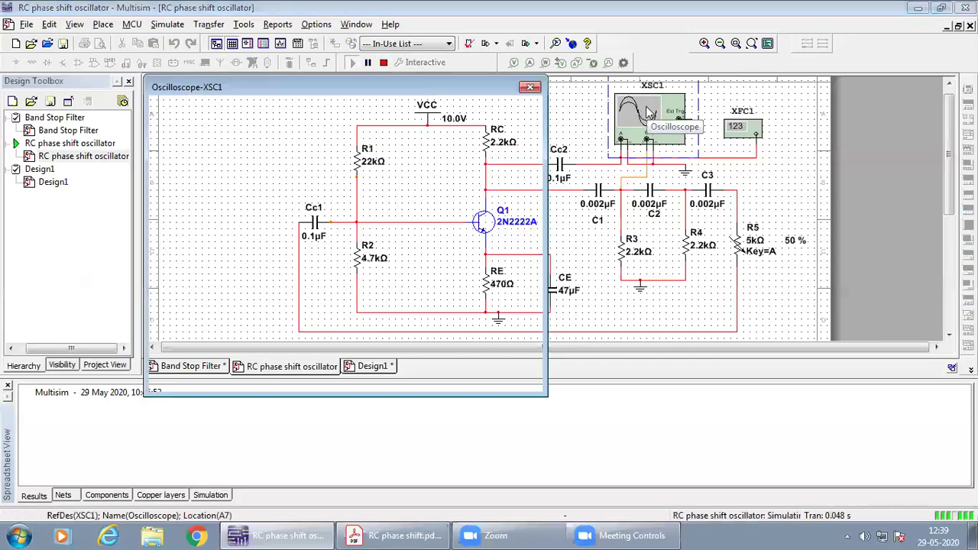
pyautogui.click(162, 382)
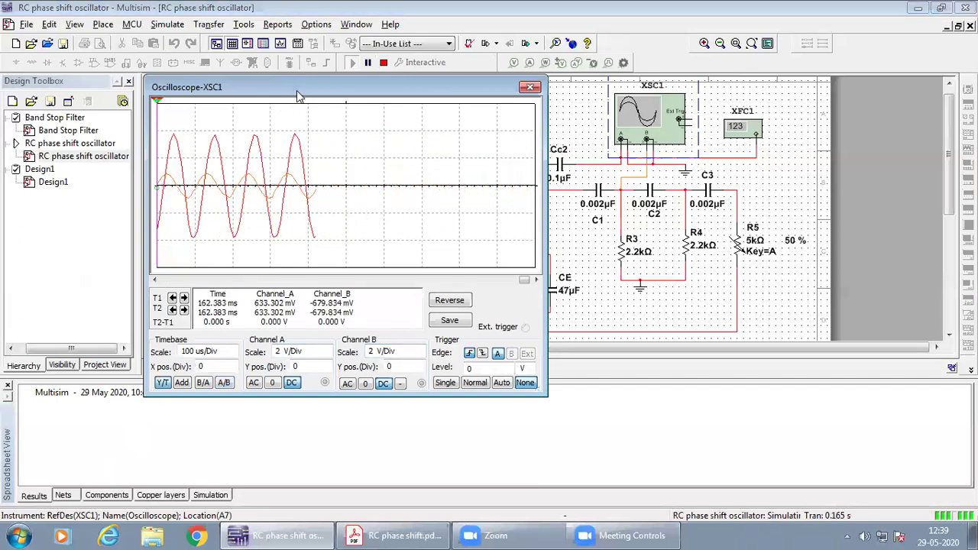
pyautogui.moveTo(298, 95); pyautogui.dragTo(201, 102)
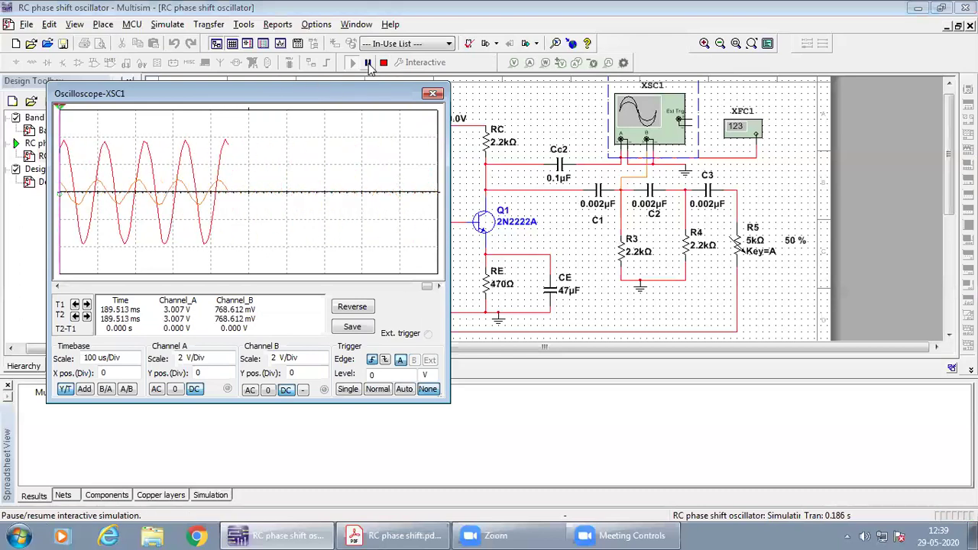
# Pause and resume the simulation until several cycles of both waveforms are frozen at a 100 us/Div timebase.
pyautogui.click(367, 64)
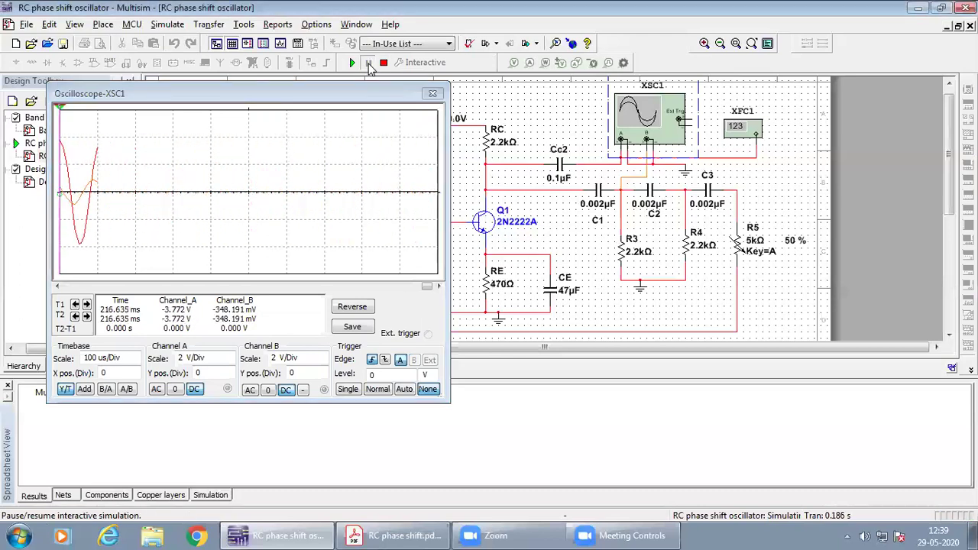
pyautogui.click(352, 63)
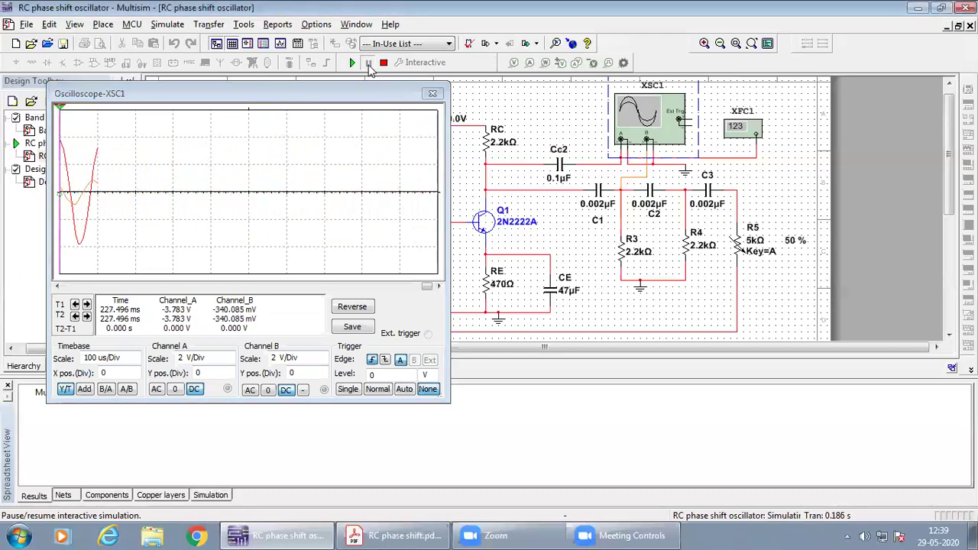
pyautogui.click(367, 64)
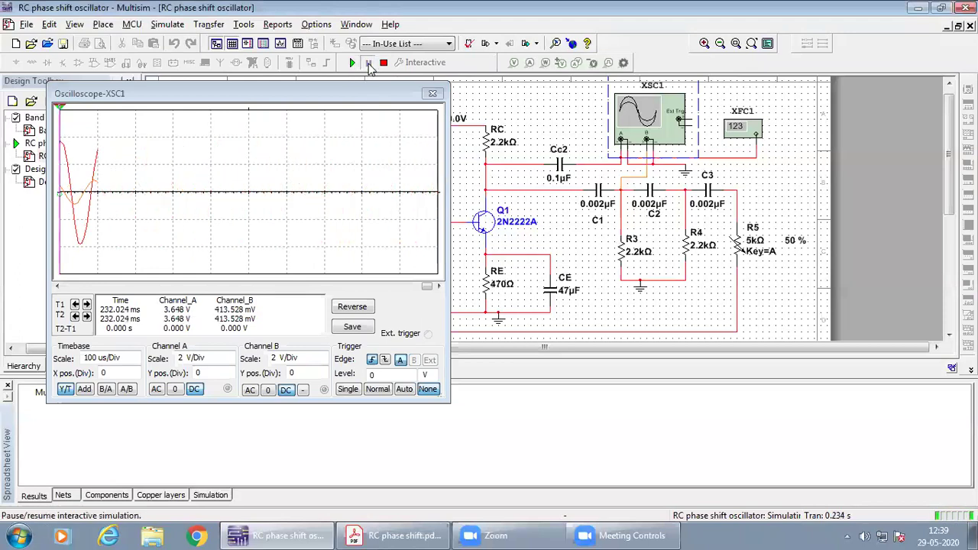
pyautogui.click(352, 64)
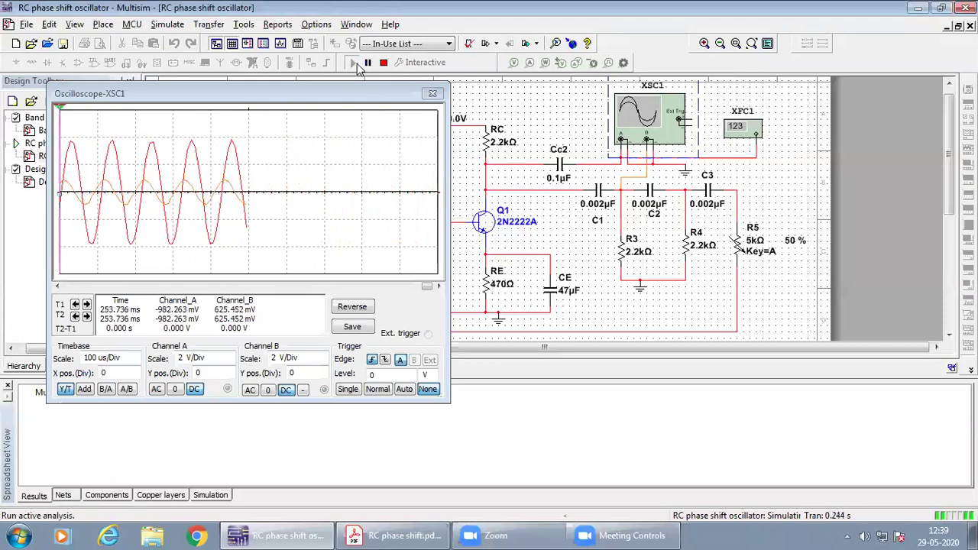
pyautogui.click(135, 362)
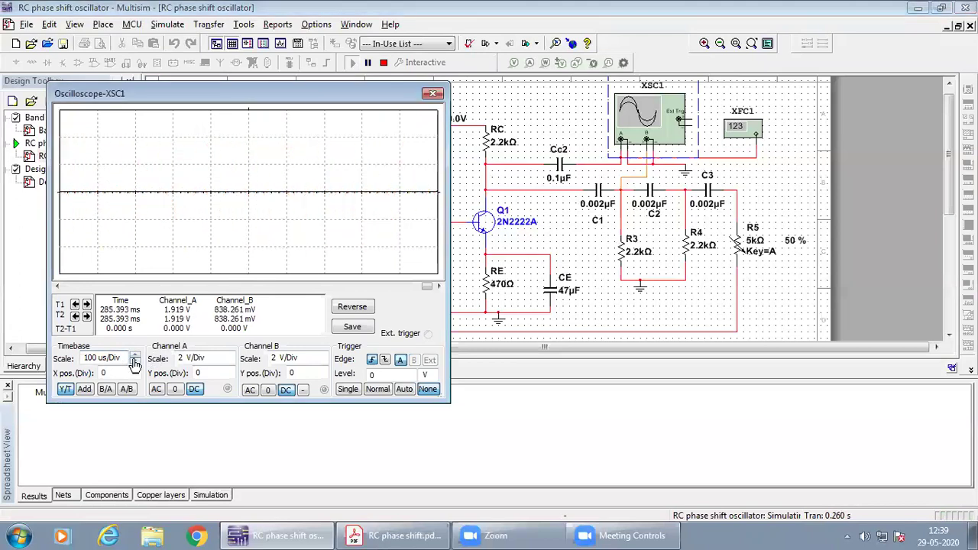
pyautogui.click(135, 357)
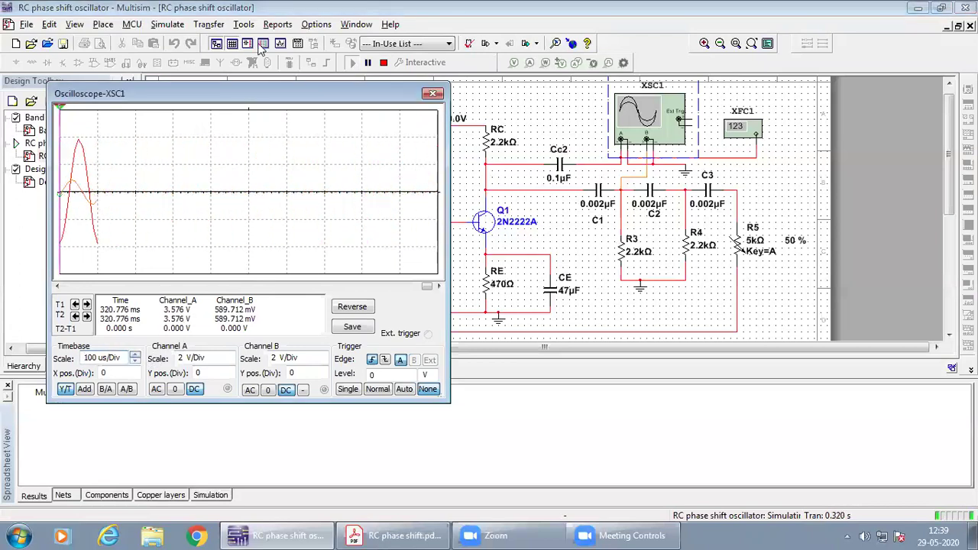
pyautogui.click(368, 63)
pyautogui.click(368, 63)
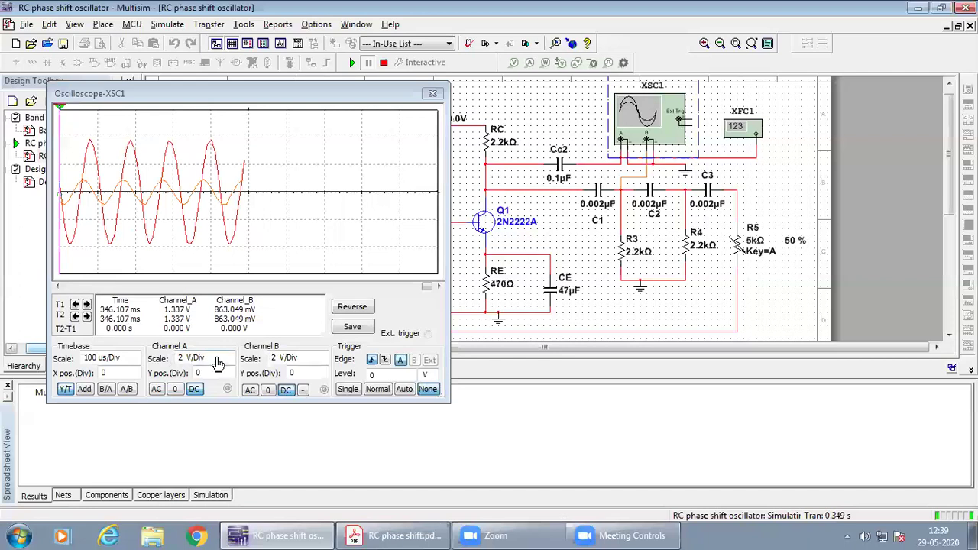
# Try a different Channel A scale and return it to 2 V/Div.
pyautogui.click(216, 366)
pyautogui.click(230, 364)
pyautogui.click(229, 357)
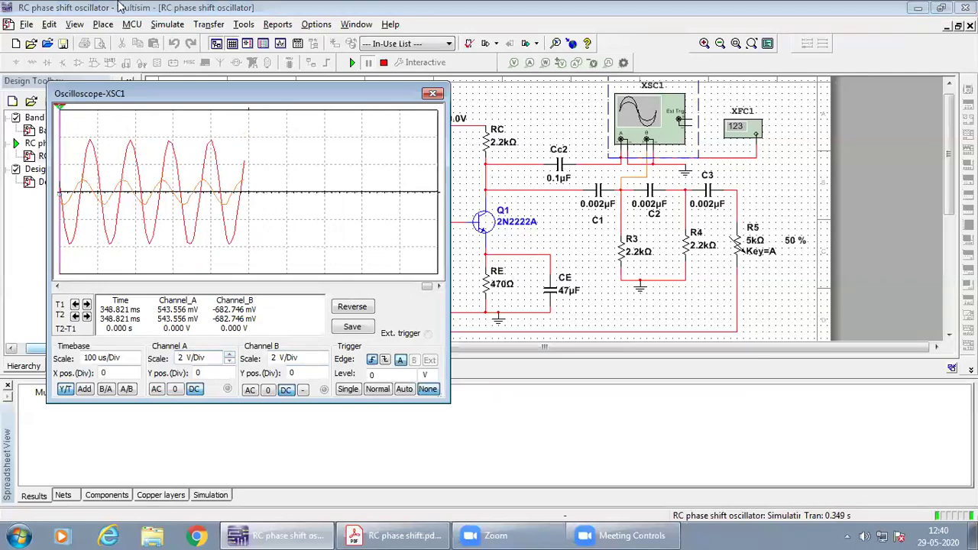
# Open frequency counter XFC1, place it below the circuit, and switch the oscilloscope to the A/B Lissajous display.
pyautogui.doubleClick(741, 130)
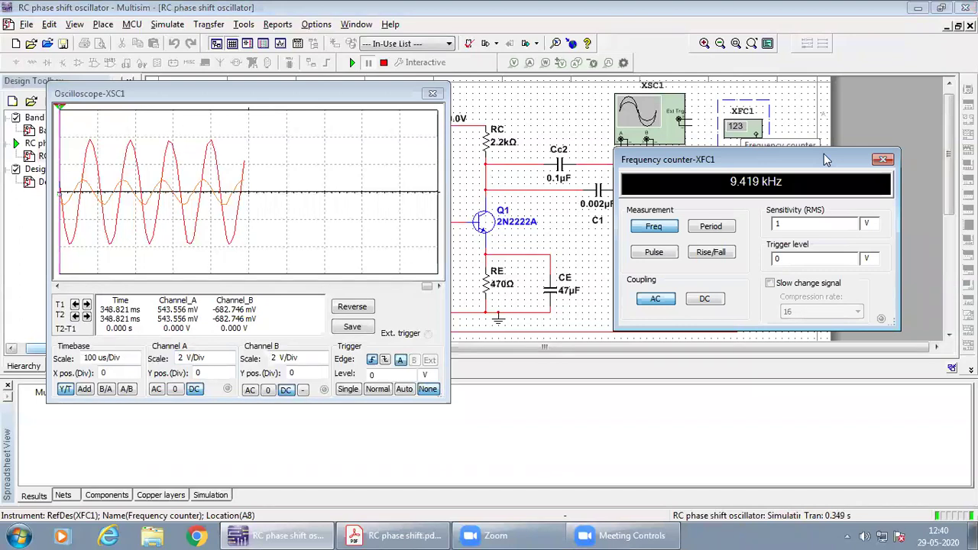
pyautogui.moveTo(742, 159); pyautogui.dragTo(803, 153)
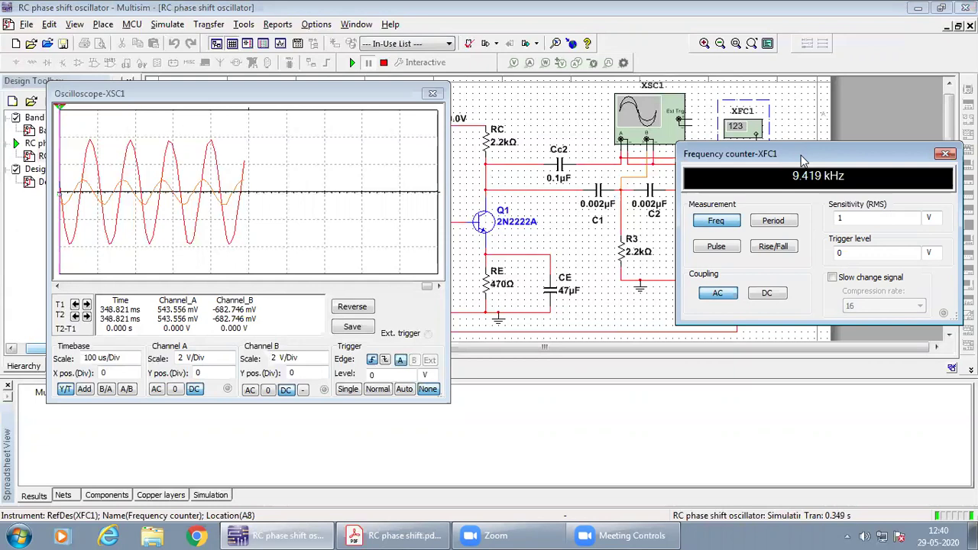
pyautogui.moveTo(802, 160); pyautogui.dragTo(623, 360)
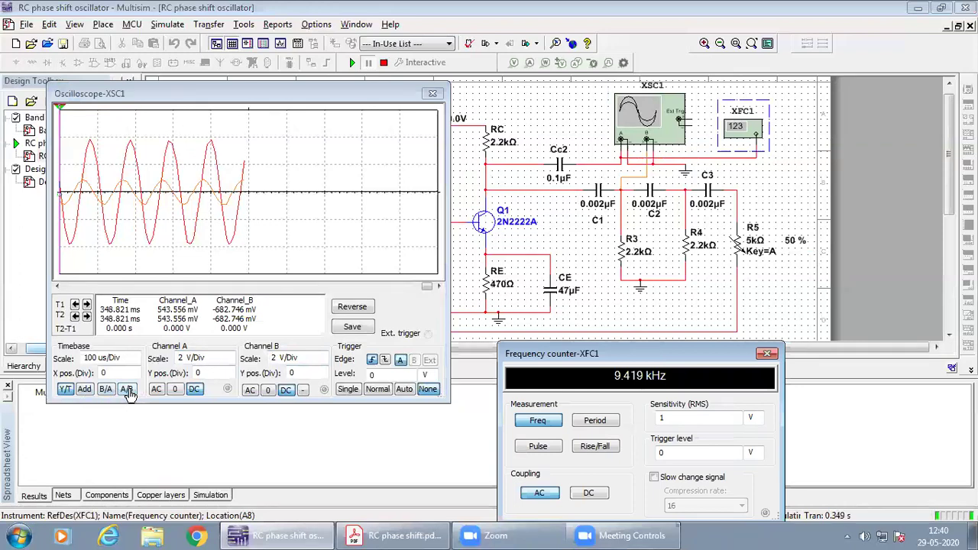
pyautogui.click(127, 390)
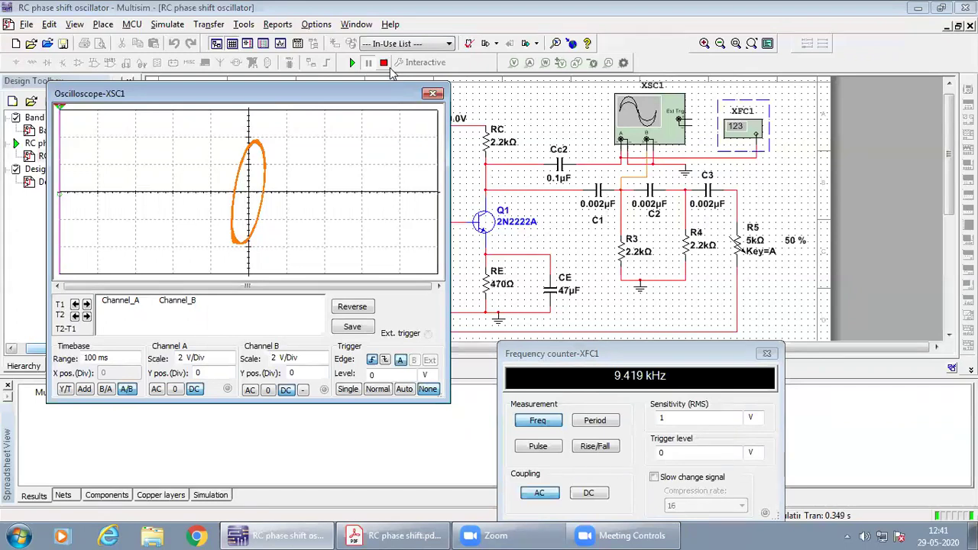
# Stop the simulation and rewire the oscilloscope's channel B input to the node between C2 and C3 above R4.
pyautogui.click(385, 64)
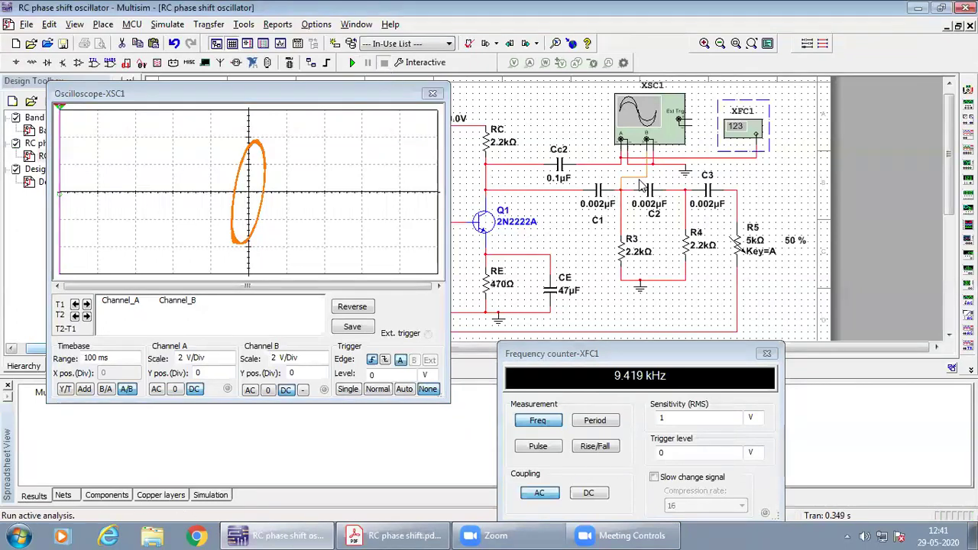
pyautogui.click(642, 186)
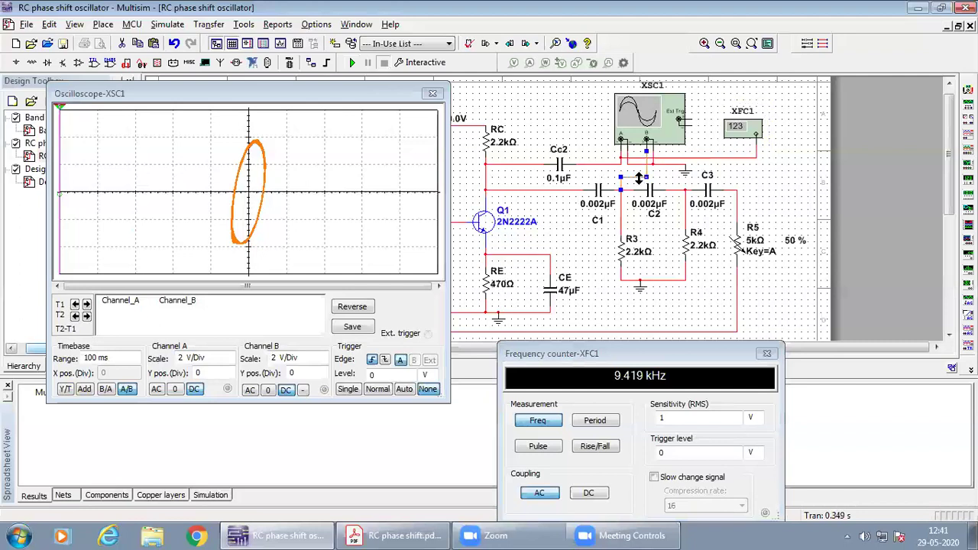
pyautogui.click(648, 175)
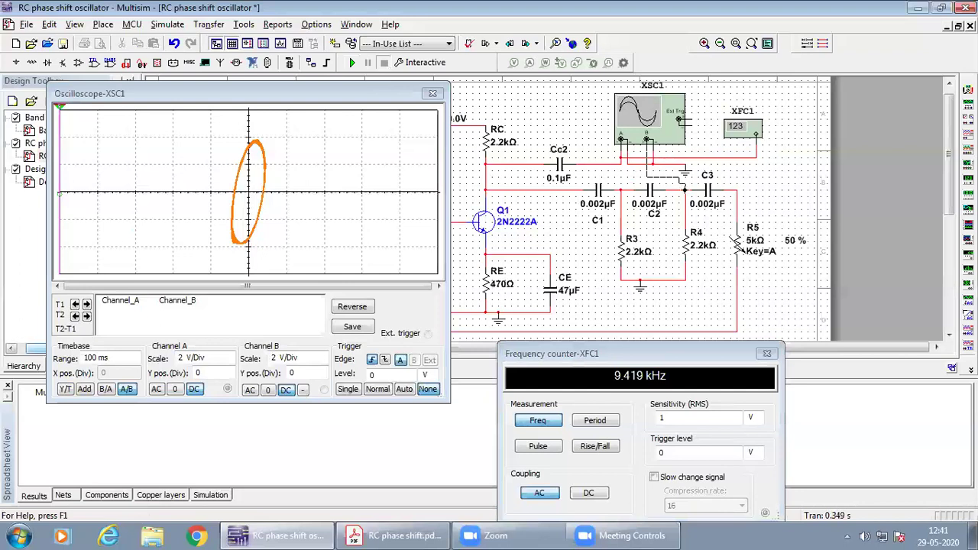
pyautogui.click(686, 187)
# Run the simulation with the oscilloscope in Y/T mode and set the Channel B scale to 500 mV/Div.
pyautogui.click(353, 64)
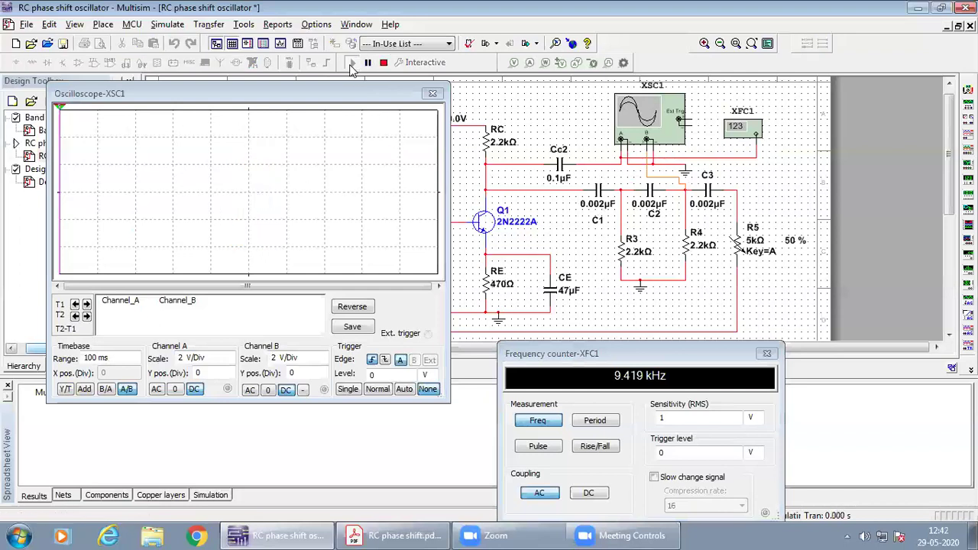
pyautogui.click(66, 388)
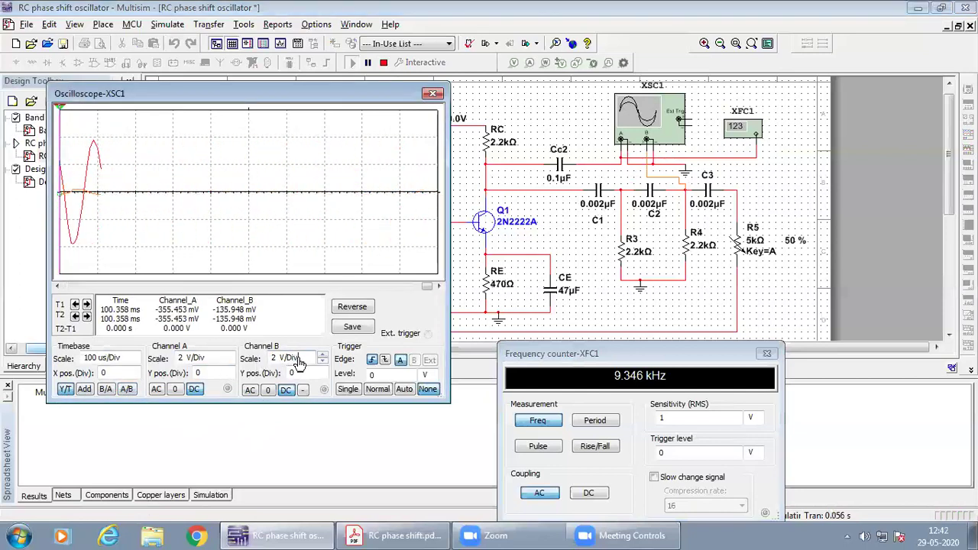
pyautogui.click(322, 363)
pyautogui.click(322, 366)
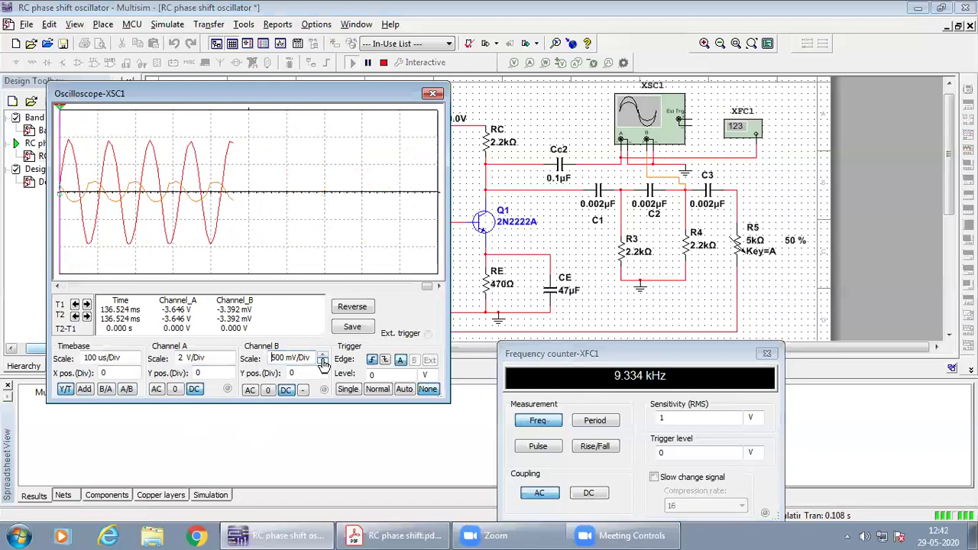
# Pause and resume the simulation until several cycles of the output and second-stage waveforms are frozen on the oscilloscope.
pyautogui.click(368, 63)
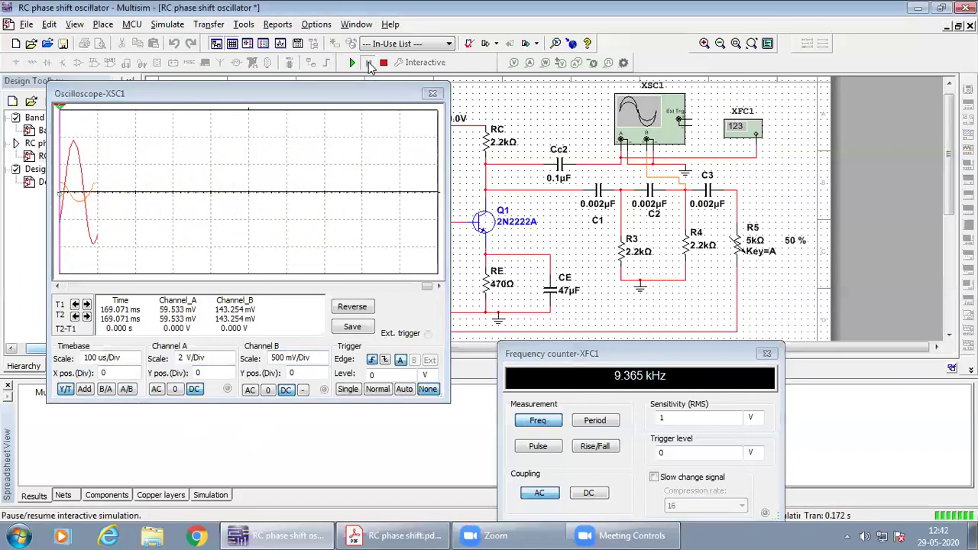
pyautogui.click(368, 62)
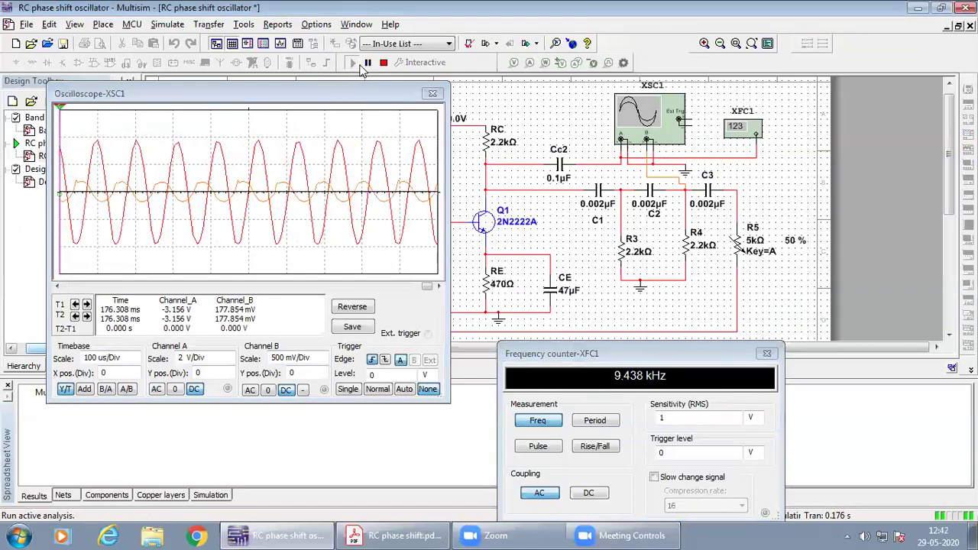
pyautogui.click(368, 64)
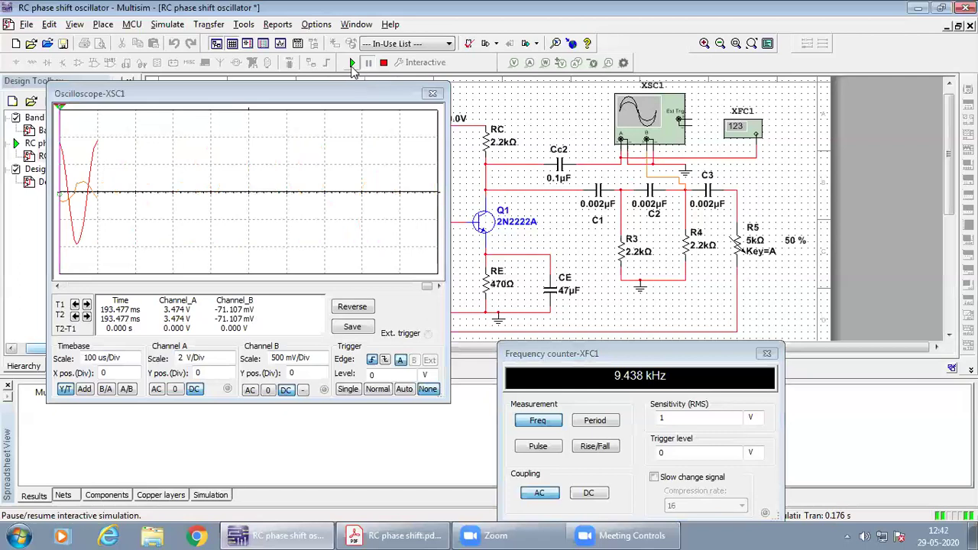
pyautogui.click(352, 64)
pyautogui.click(369, 64)
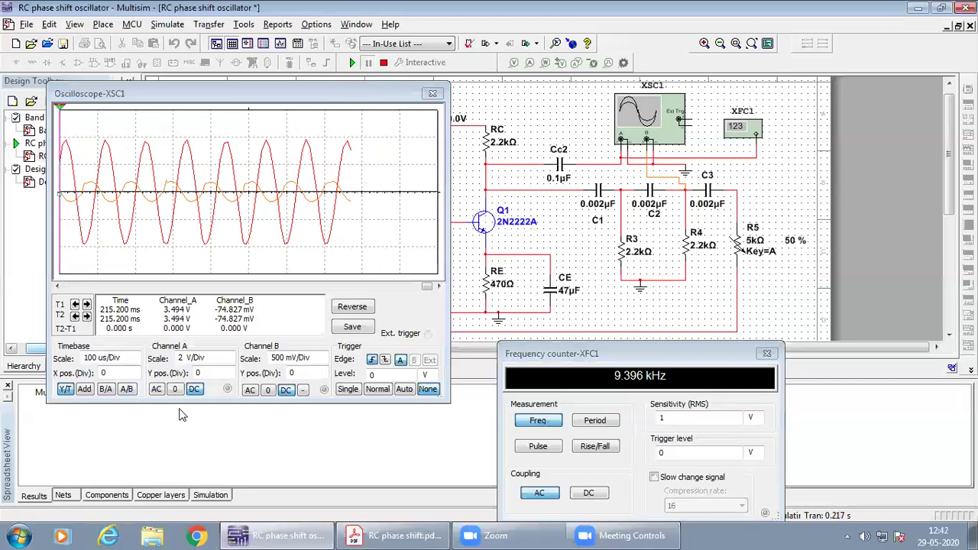
# Try Channel B at 200 mV/Div, set it to 2 V/Div, and show the A/B Lissajous figure for the second RC stage.
pyautogui.click(317, 363)
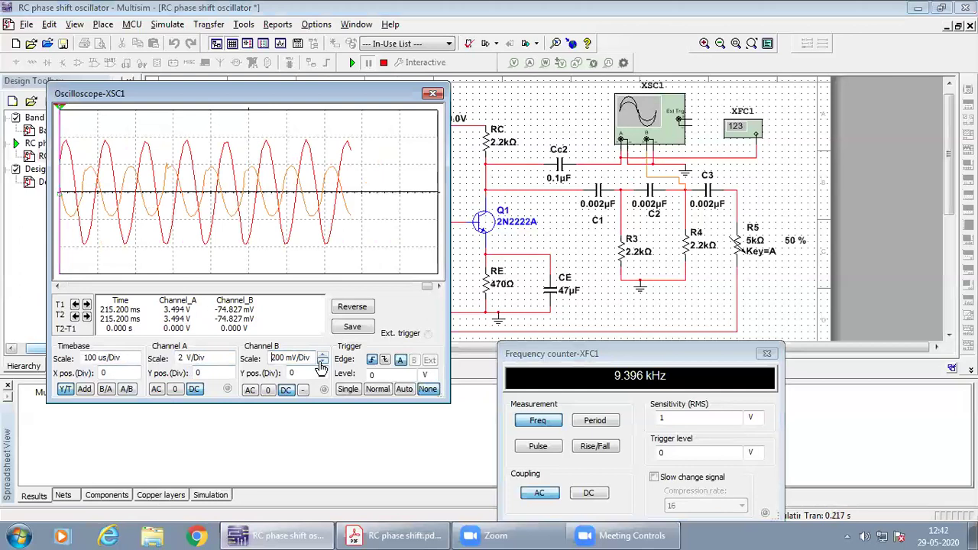
pyautogui.click(322, 357)
pyautogui.click(322, 357)
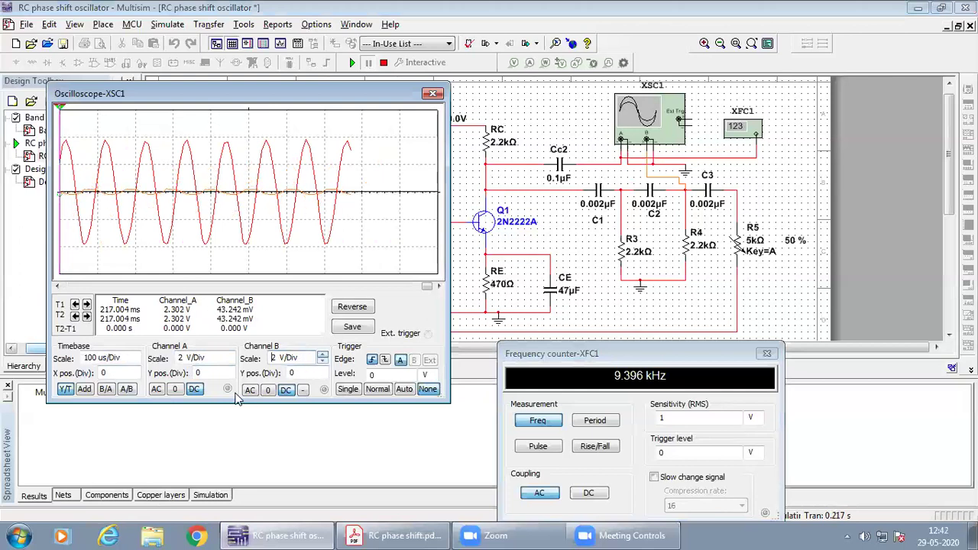
pyautogui.click(127, 390)
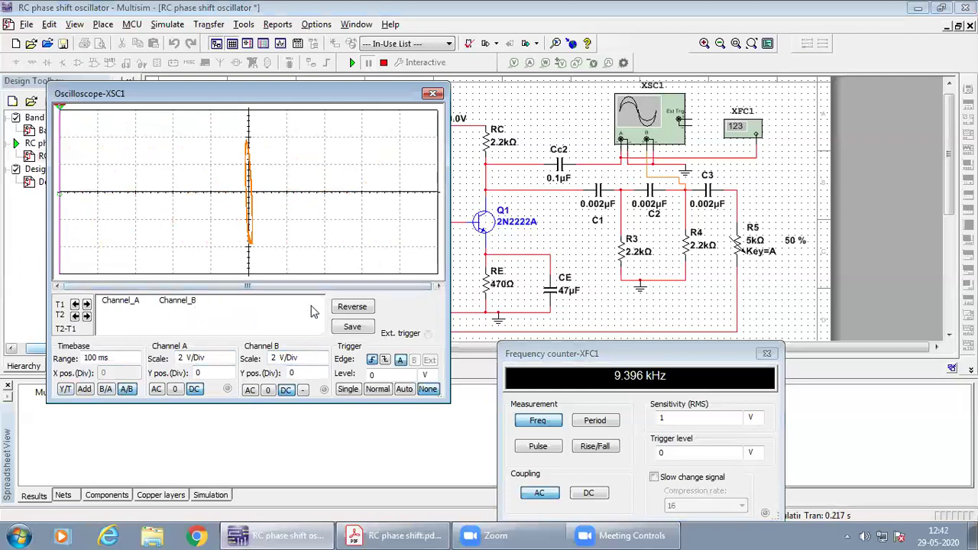
# Try other Channel A and Channel B scales on the Lissajous figure and return both to 2 V/Div.
pyautogui.click(309, 365)
pyautogui.click(321, 362)
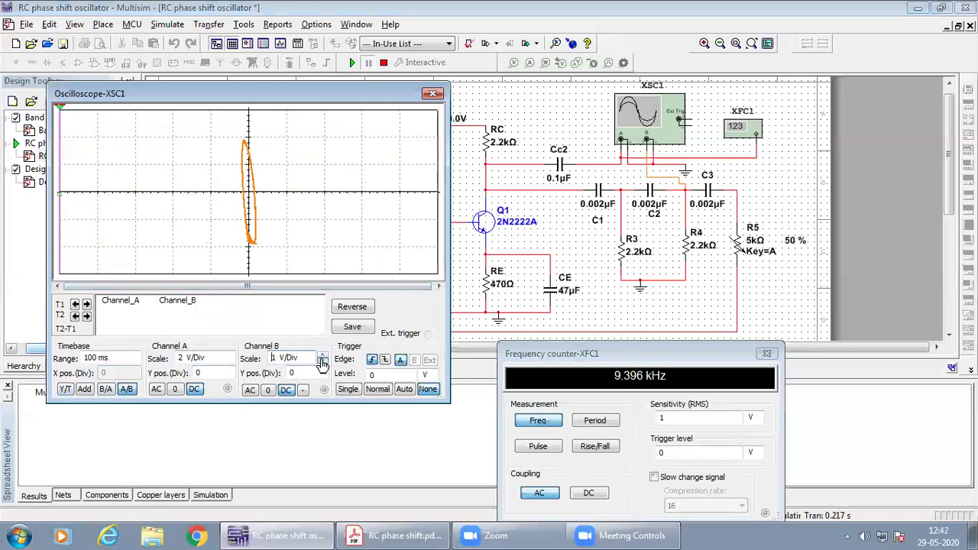
pyautogui.click(191, 358)
pyautogui.click(229, 364)
pyautogui.click(229, 356)
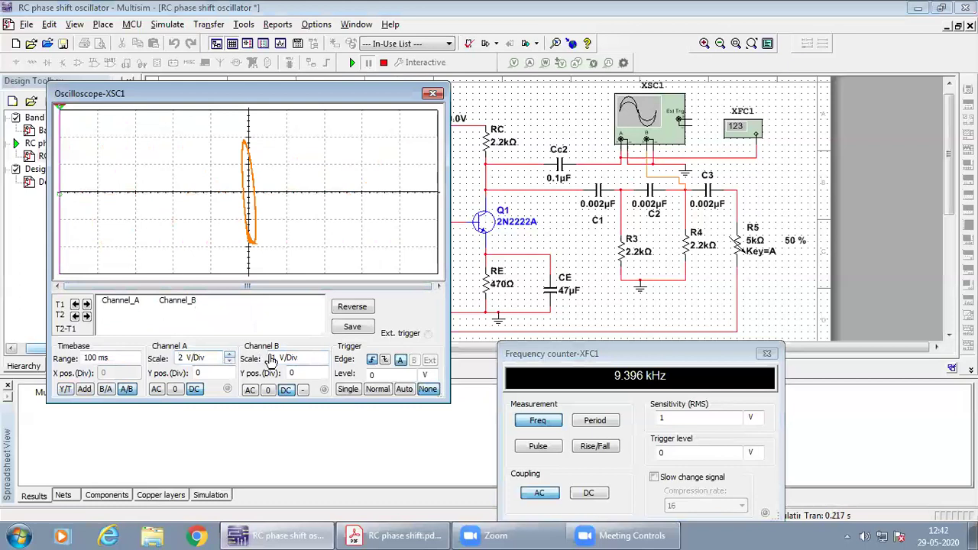
pyautogui.click(301, 361)
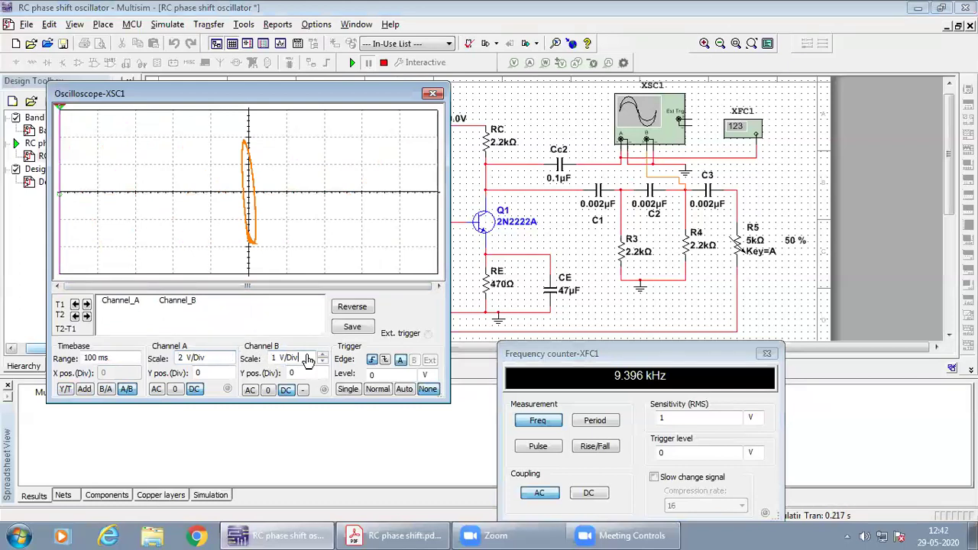
pyautogui.click(323, 365)
pyautogui.click(323, 356)
pyautogui.click(324, 356)
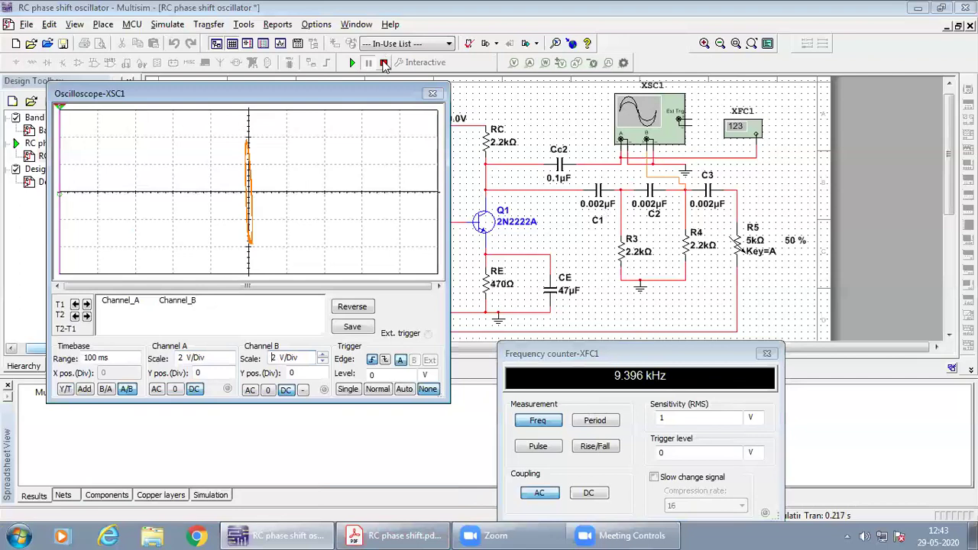
# Stop the simulation and wire oscilloscope Channel B to the third RC stage output, at the junction of C3 and R5.
pyautogui.click(384, 64)
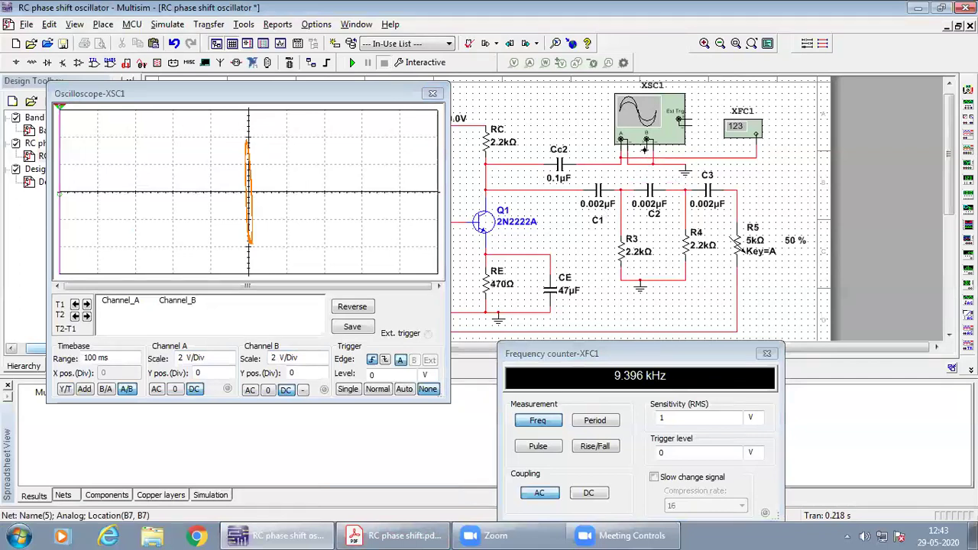
pyautogui.click(648, 142)
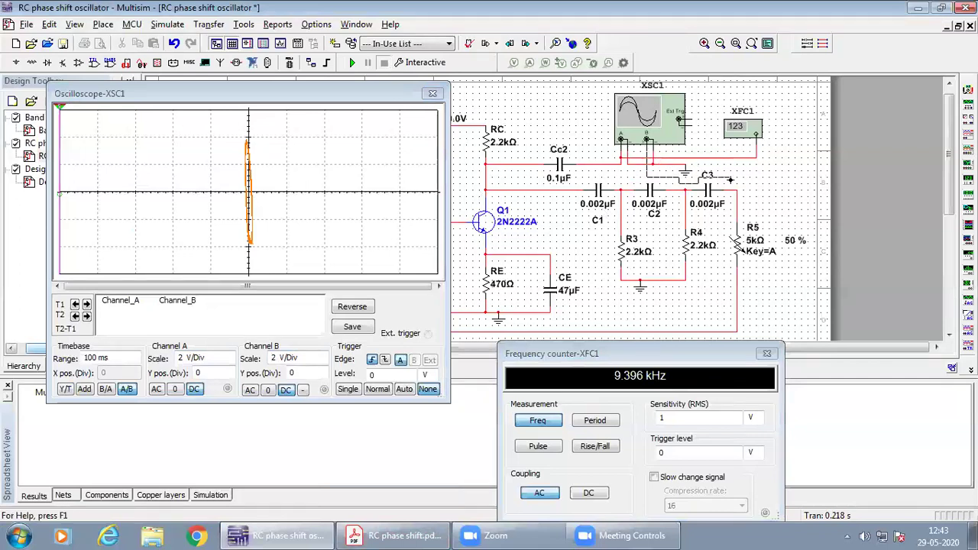
pyautogui.click(736, 188)
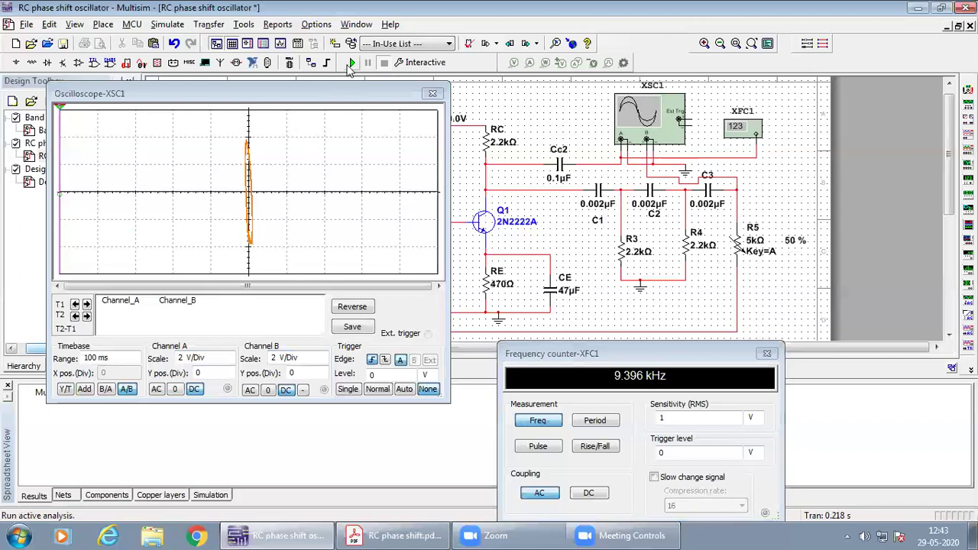
# Run the simulation in Y/T mode and set the oscilloscope scales to 2 V/Div for Channel A and 200 mV/Div for Channel B.
pyautogui.click(352, 62)
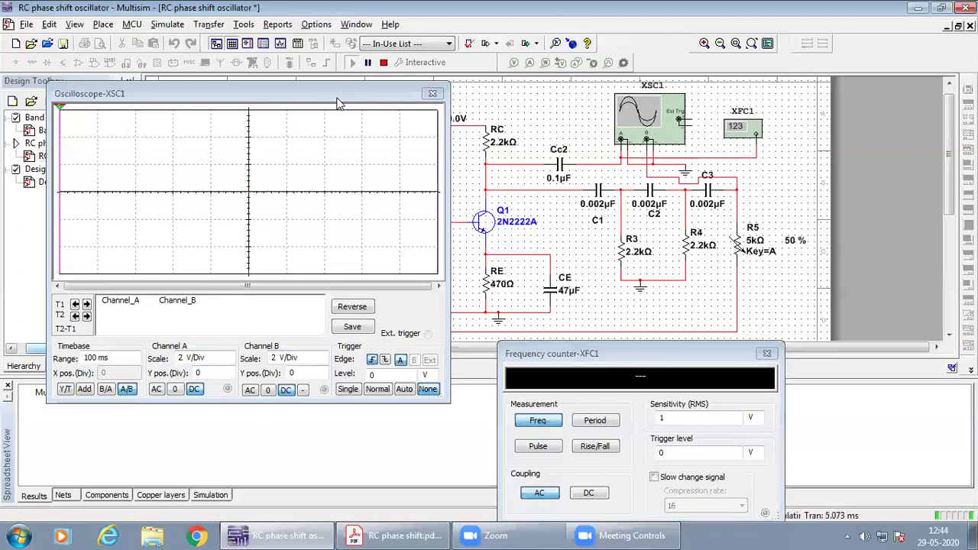
pyautogui.click(66, 390)
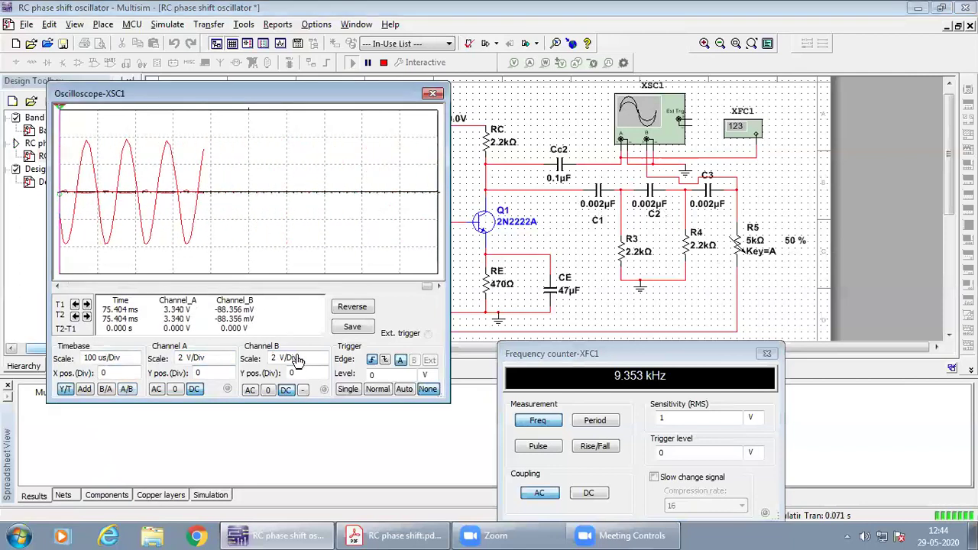
pyautogui.click(322, 356)
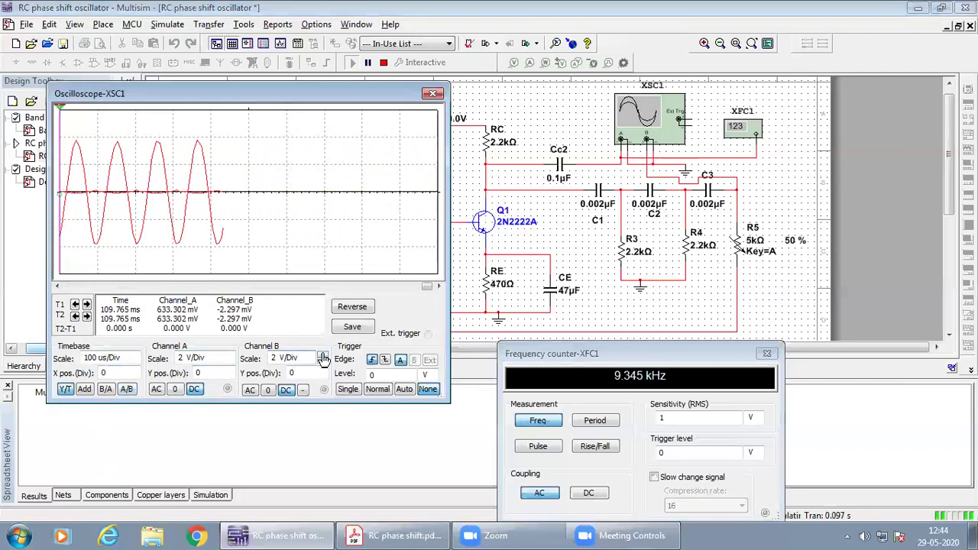
pyautogui.click(323, 364)
pyautogui.click(322, 364)
pyautogui.click(322, 363)
pyautogui.click(322, 364)
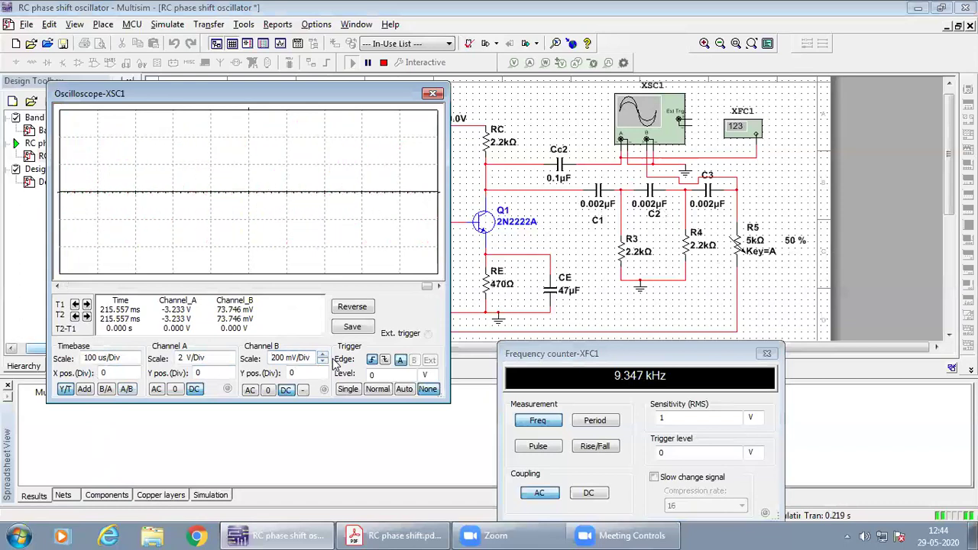
pyautogui.click(230, 362)
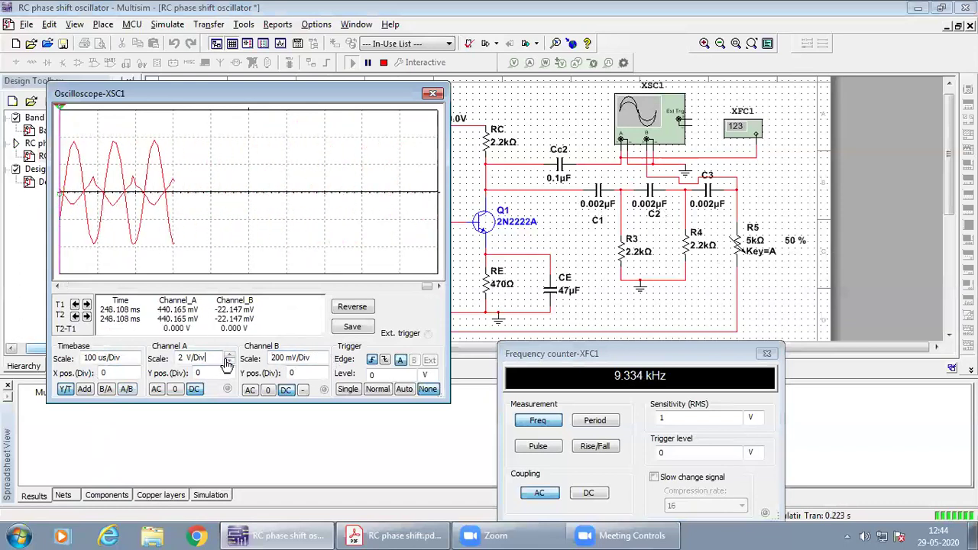
pyautogui.click(229, 355)
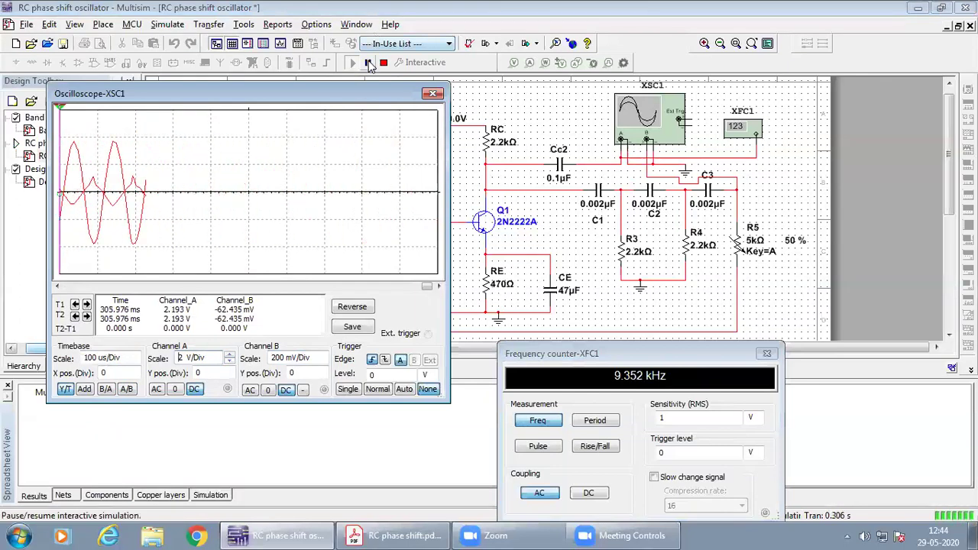
# Pause and resume the simulation until several cycles of the output and third-stage waveforms are frozen on the oscilloscope.
pyautogui.click(368, 63)
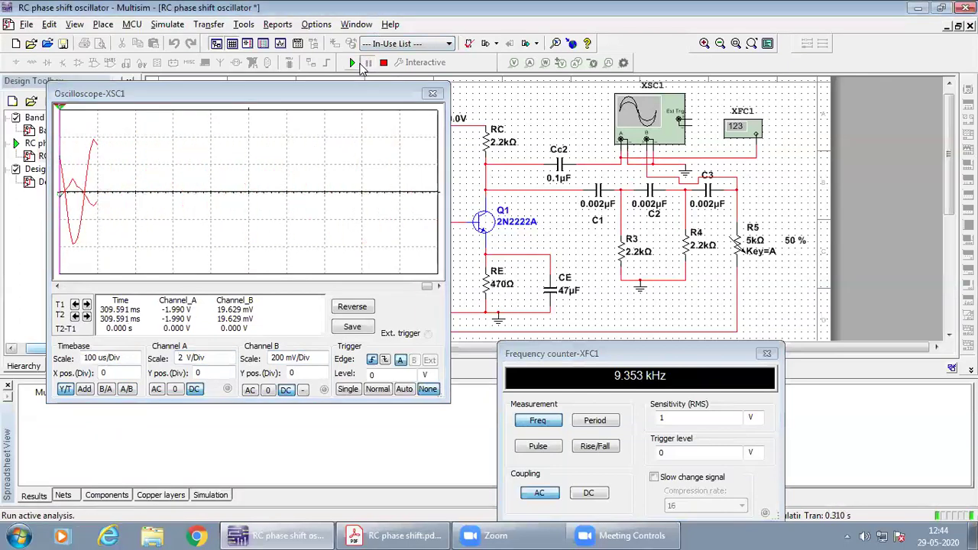
pyautogui.click(354, 62)
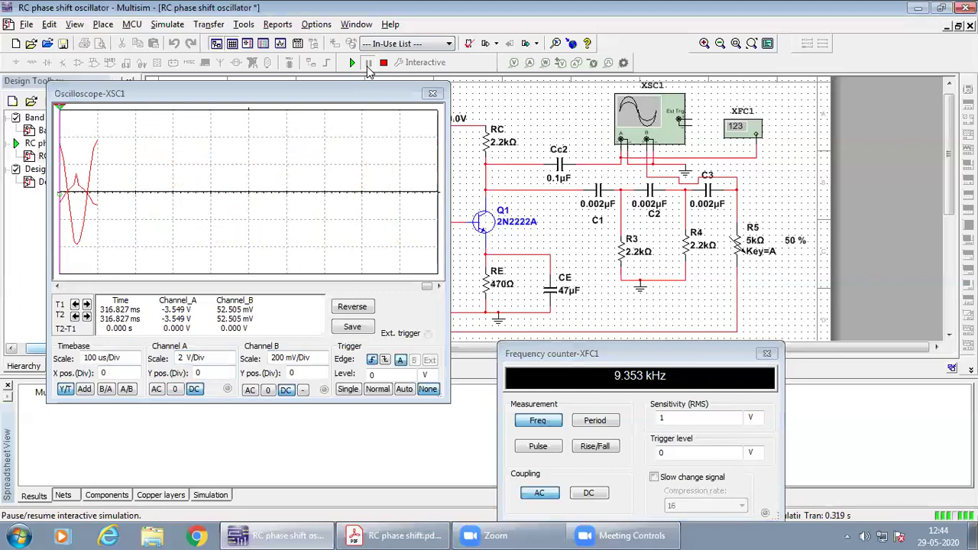
pyautogui.click(367, 63)
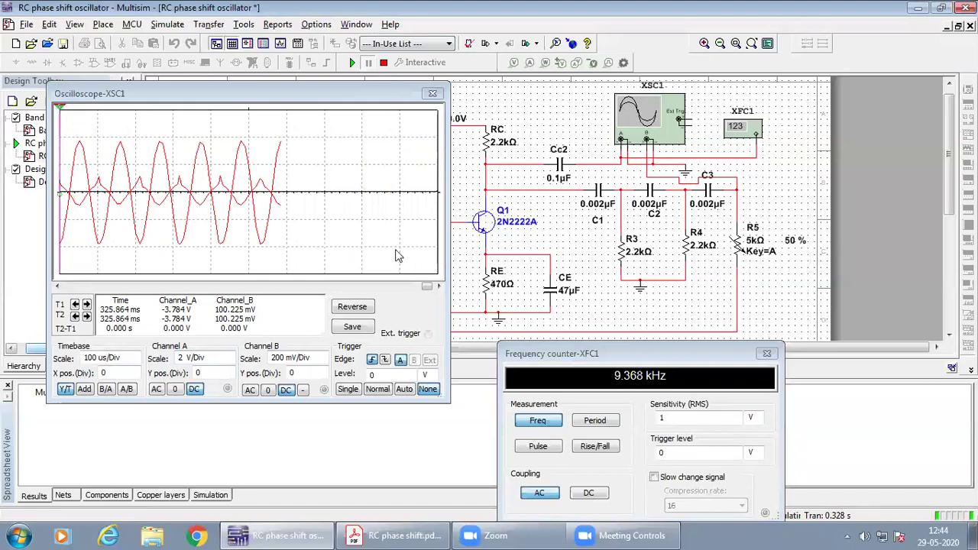
# Show the A/B Lissajous figure for the third RC stage and set the Channel B scale to 2 V/Div.
pyautogui.moveTo(809, 258)
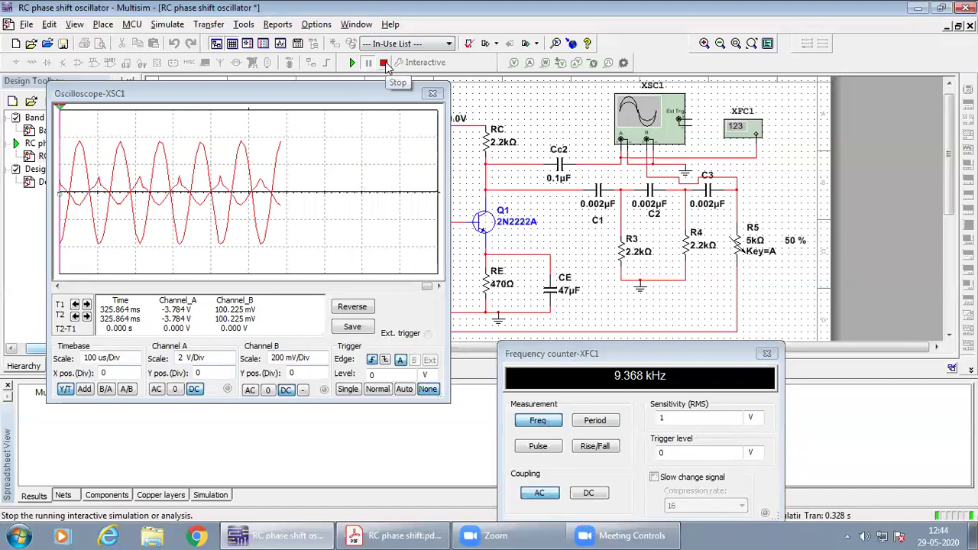
pyautogui.click(126, 390)
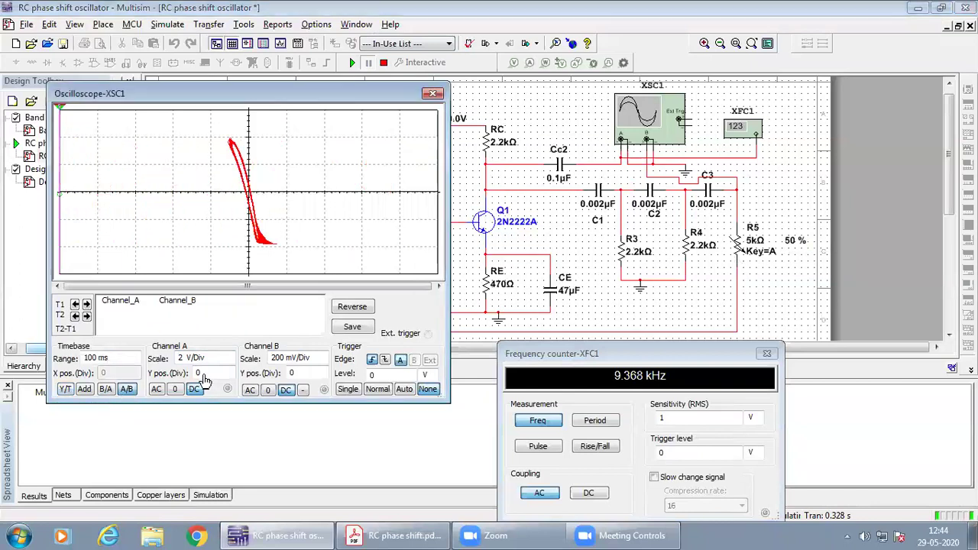
pyautogui.click(323, 357)
pyautogui.click(323, 357)
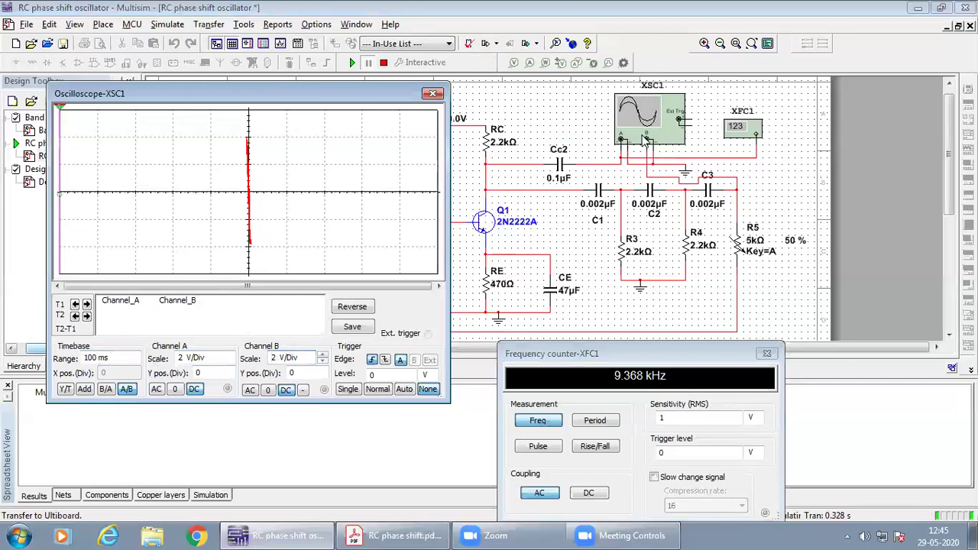
# Return the oscilloscope to Y/T mode and measure the output waveform's period by moving cursor T2 to the next trough.
pyautogui.click(65, 390)
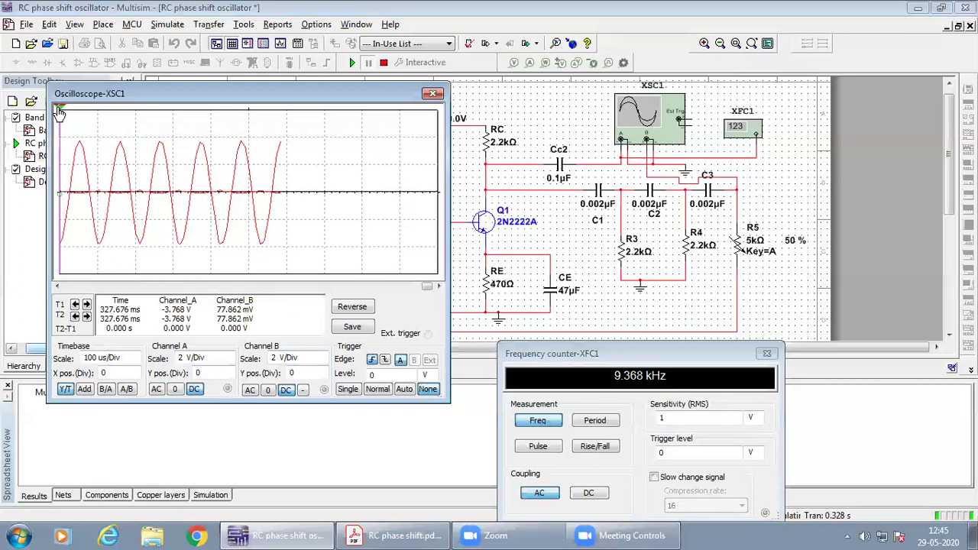
pyautogui.moveTo(60, 112); pyautogui.dragTo(70, 112)
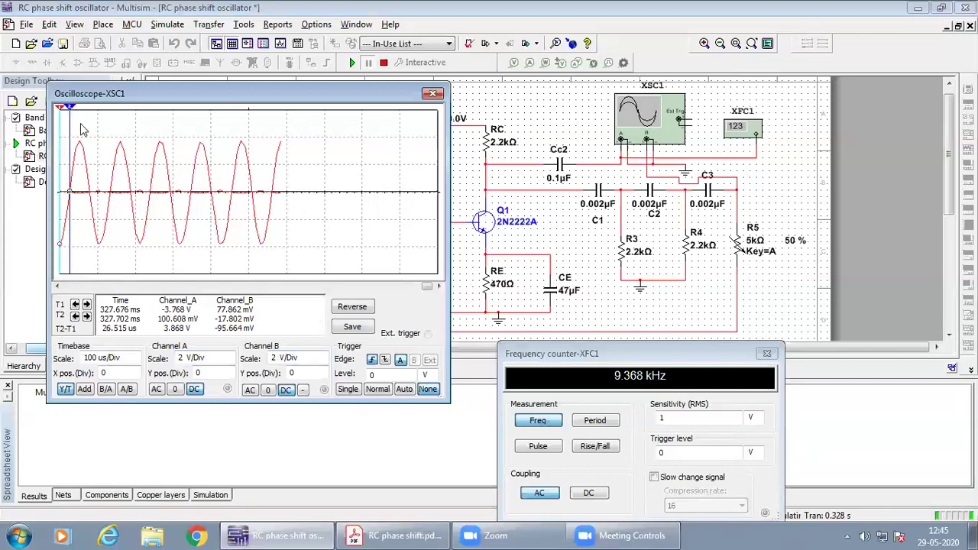
pyautogui.moveTo(70, 112); pyautogui.dragTo(80, 111)
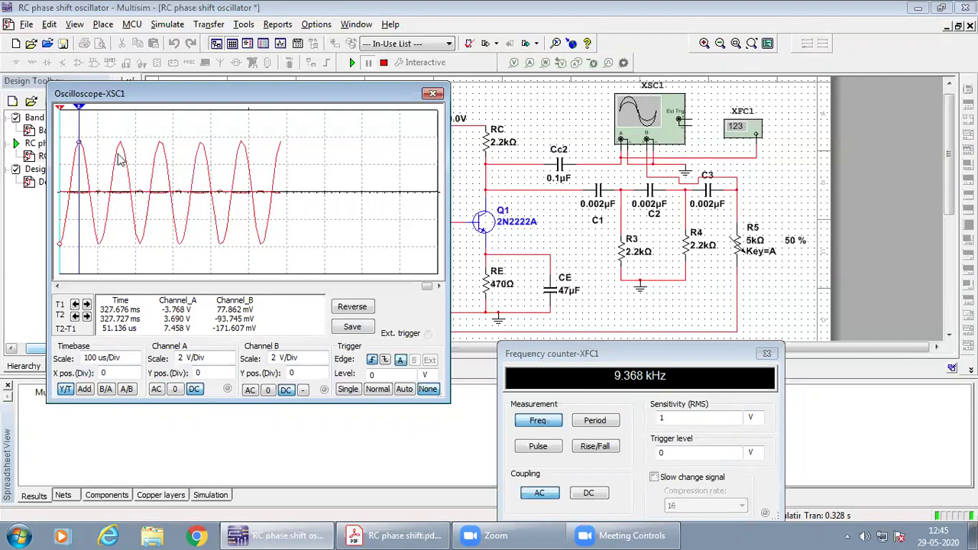
pyautogui.moveTo(77, 111); pyautogui.dragTo(101, 124)
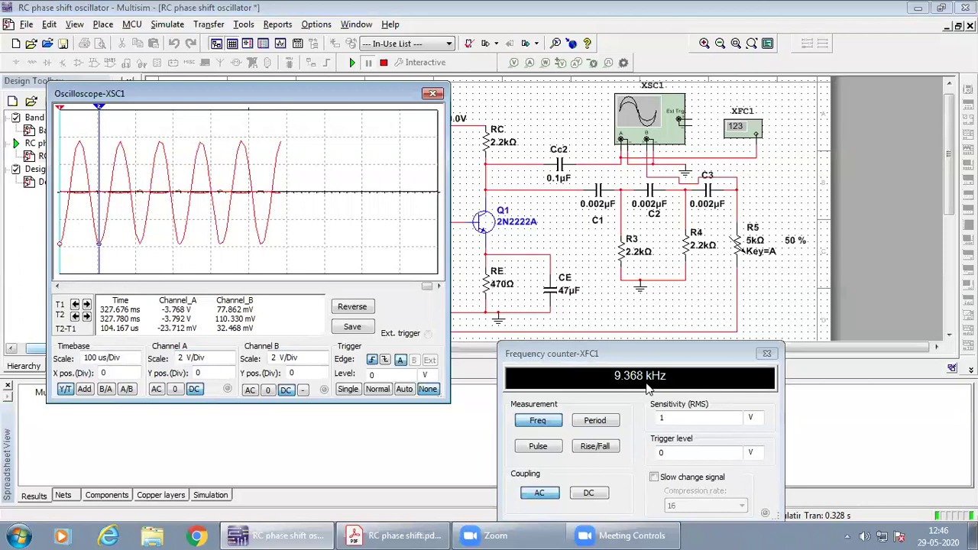
# Switch to RC phase shift.pdf in Acrobat Reader and review the phase shift measurement procedure, Lissajous figures, expected waveform and result section.
pyautogui.click(382, 535)
pyautogui.scroll(-10, 432, 310)
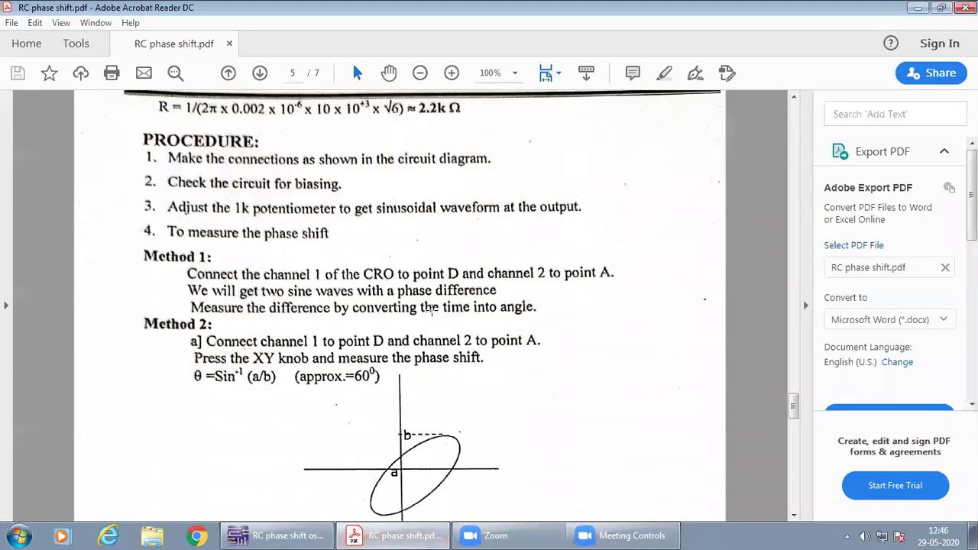
pyautogui.scroll(-2, 432, 310)
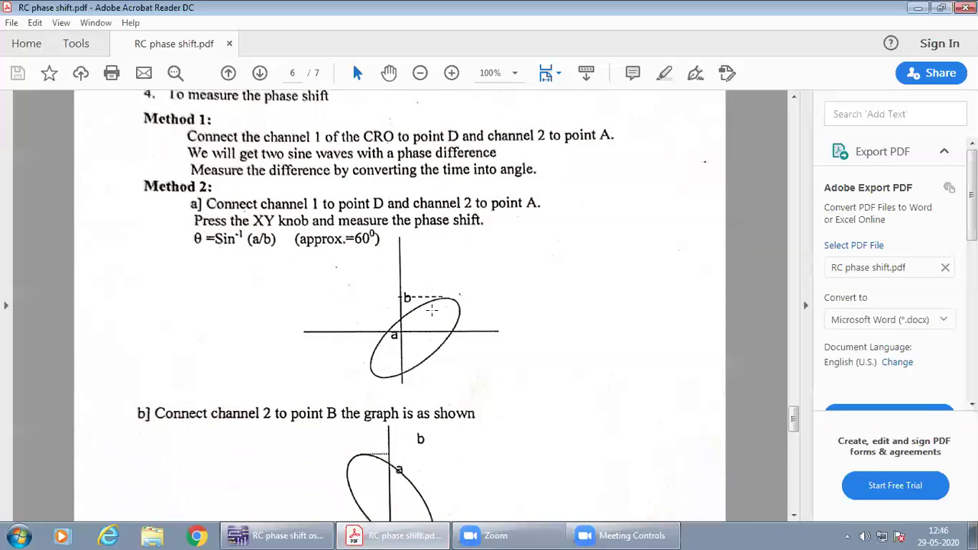
pyautogui.scroll(-1, 431, 310)
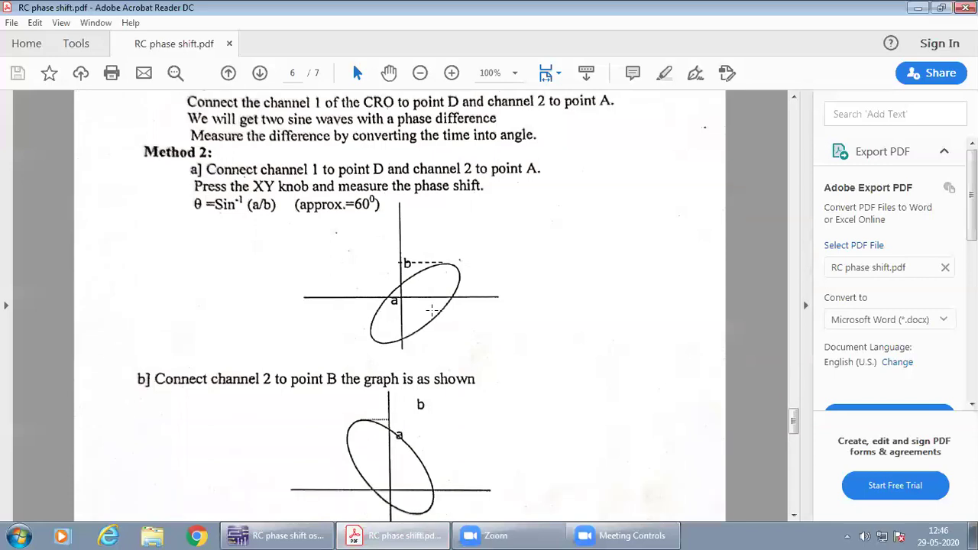
pyautogui.scroll(-1, 432, 309)
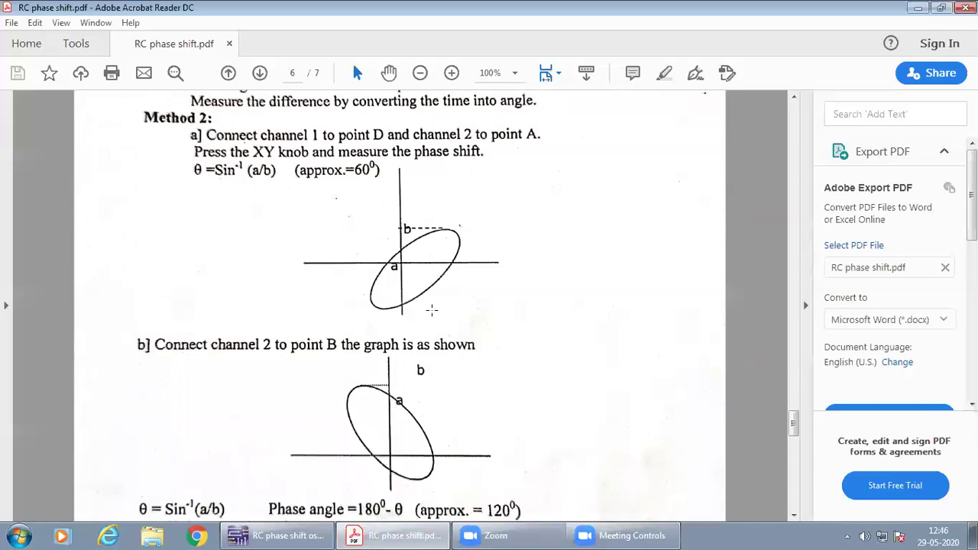
pyautogui.scroll(2, 432, 310)
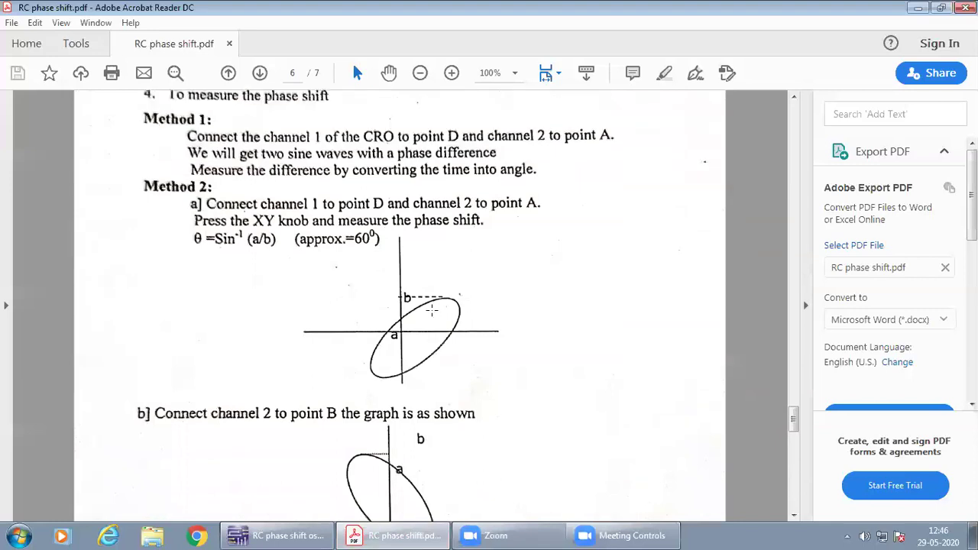
pyautogui.scroll(-1, 431, 309)
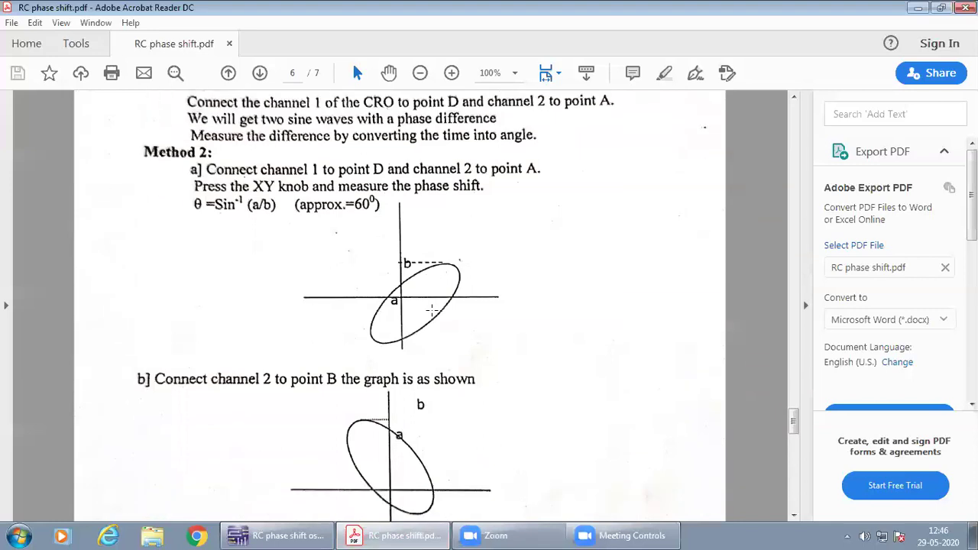
pyautogui.scroll(-1, 432, 309)
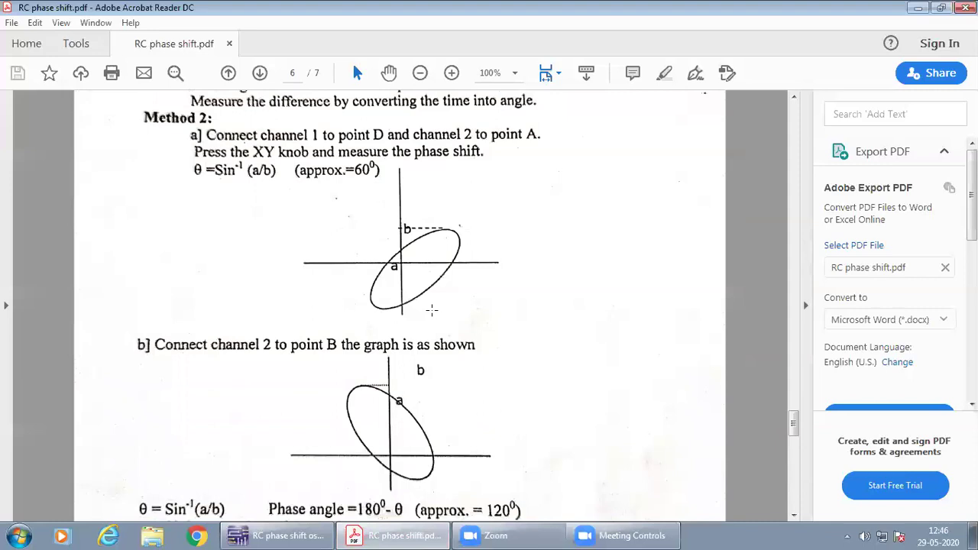
pyautogui.scroll(-1, 432, 310)
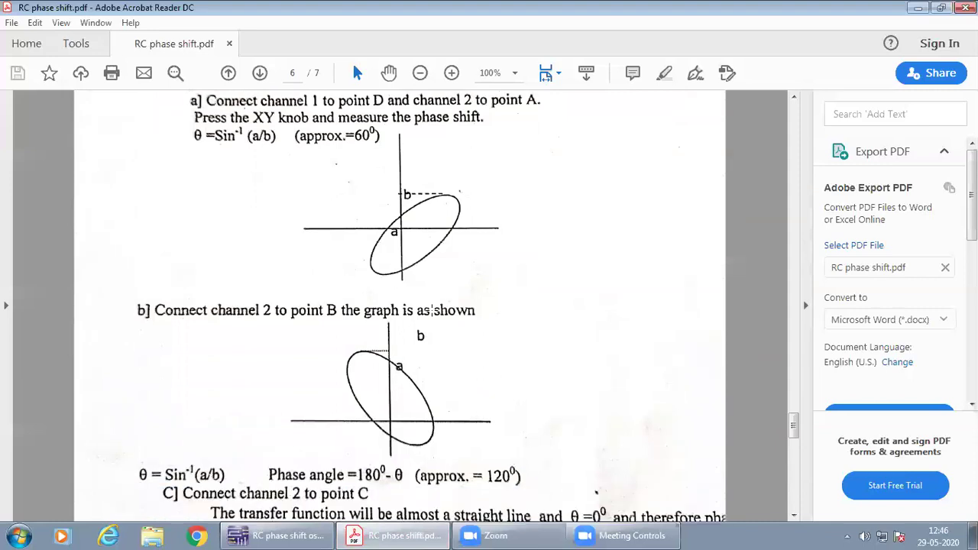
pyautogui.scroll(-1, 431, 309)
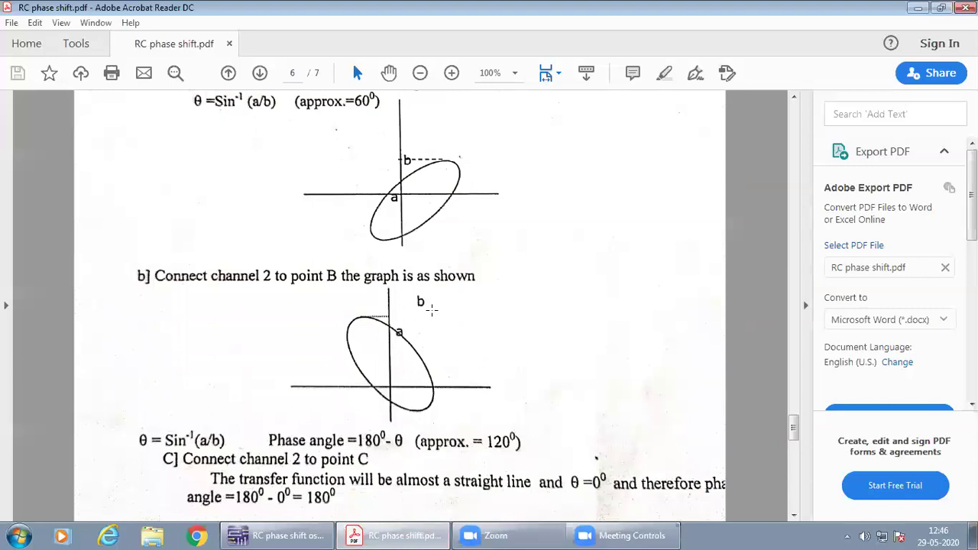
pyautogui.scroll(-1, 432, 309)
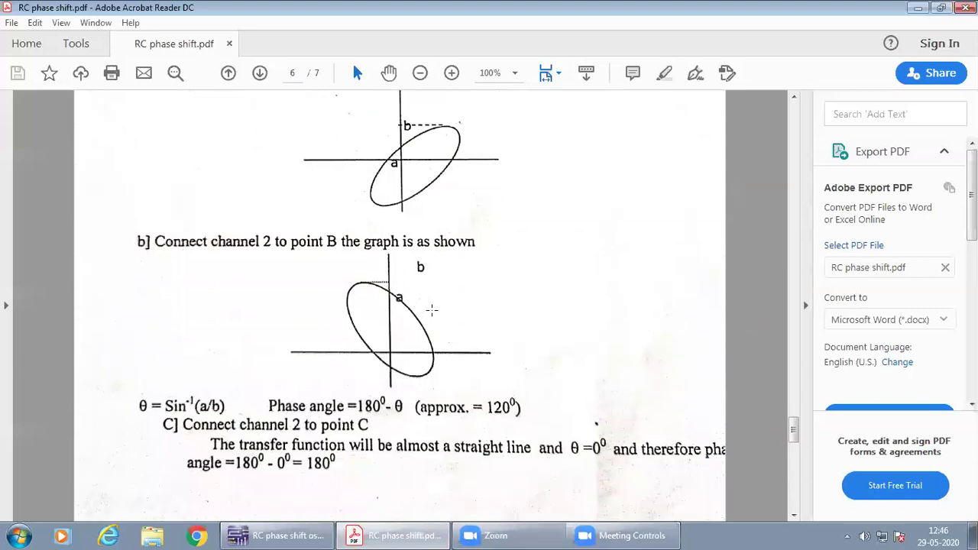
pyautogui.scroll(-4, 432, 309)
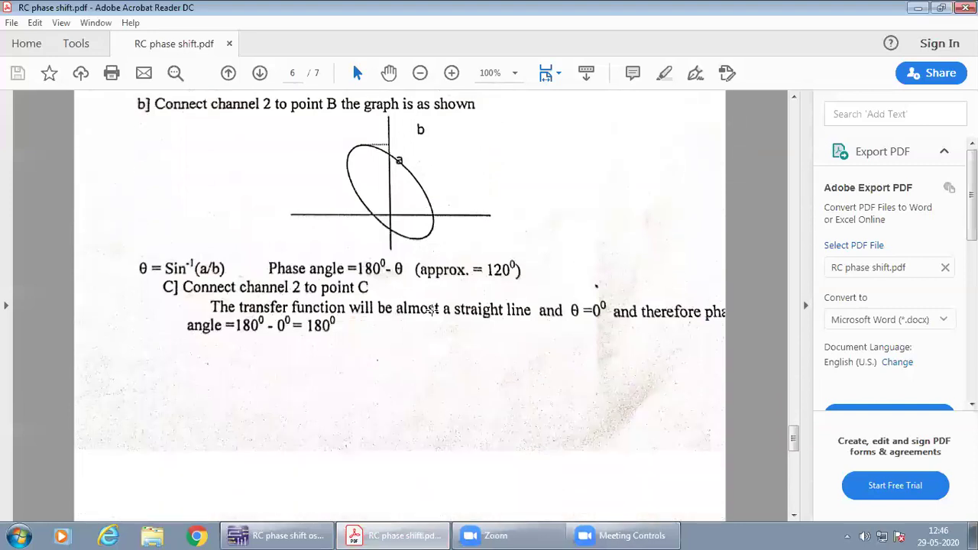
pyautogui.scroll(-13, 432, 309)
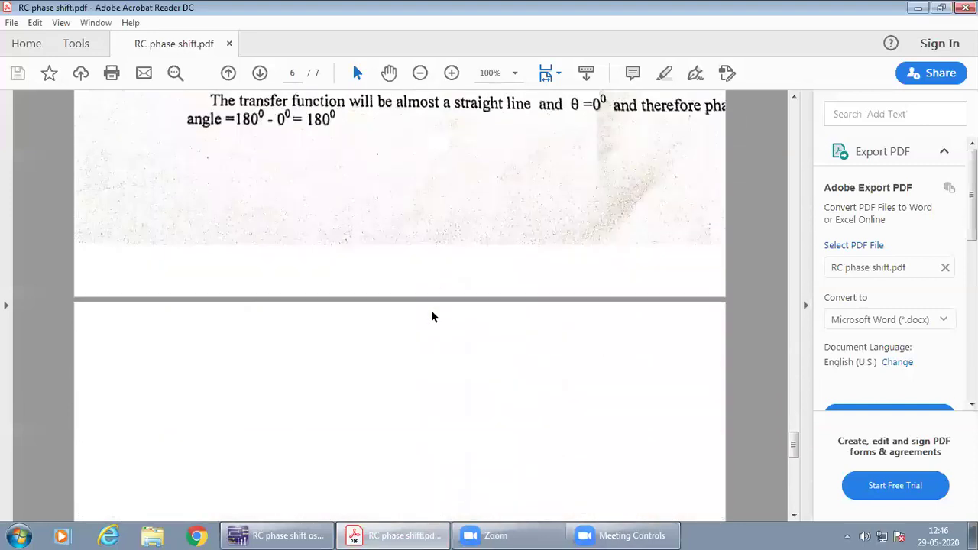
pyautogui.scroll(-4, 431, 309)
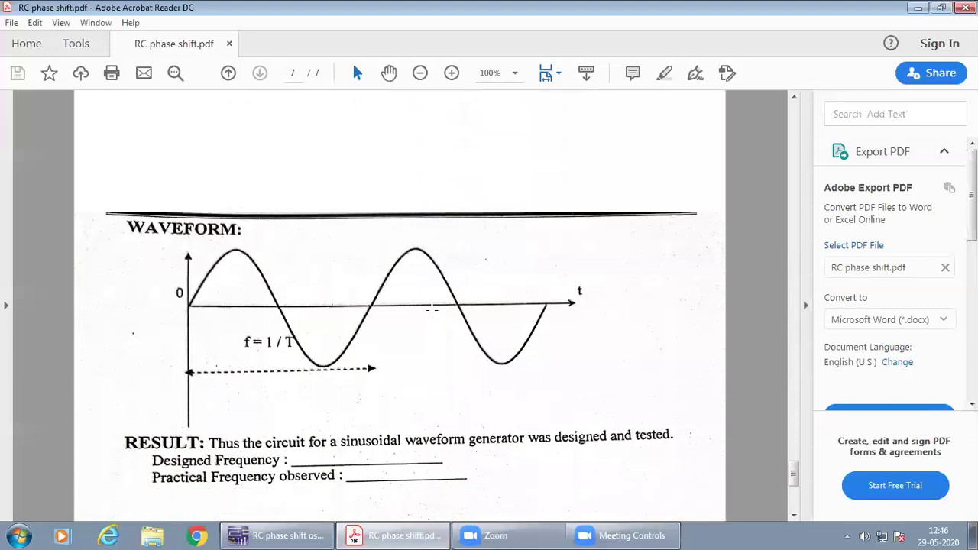